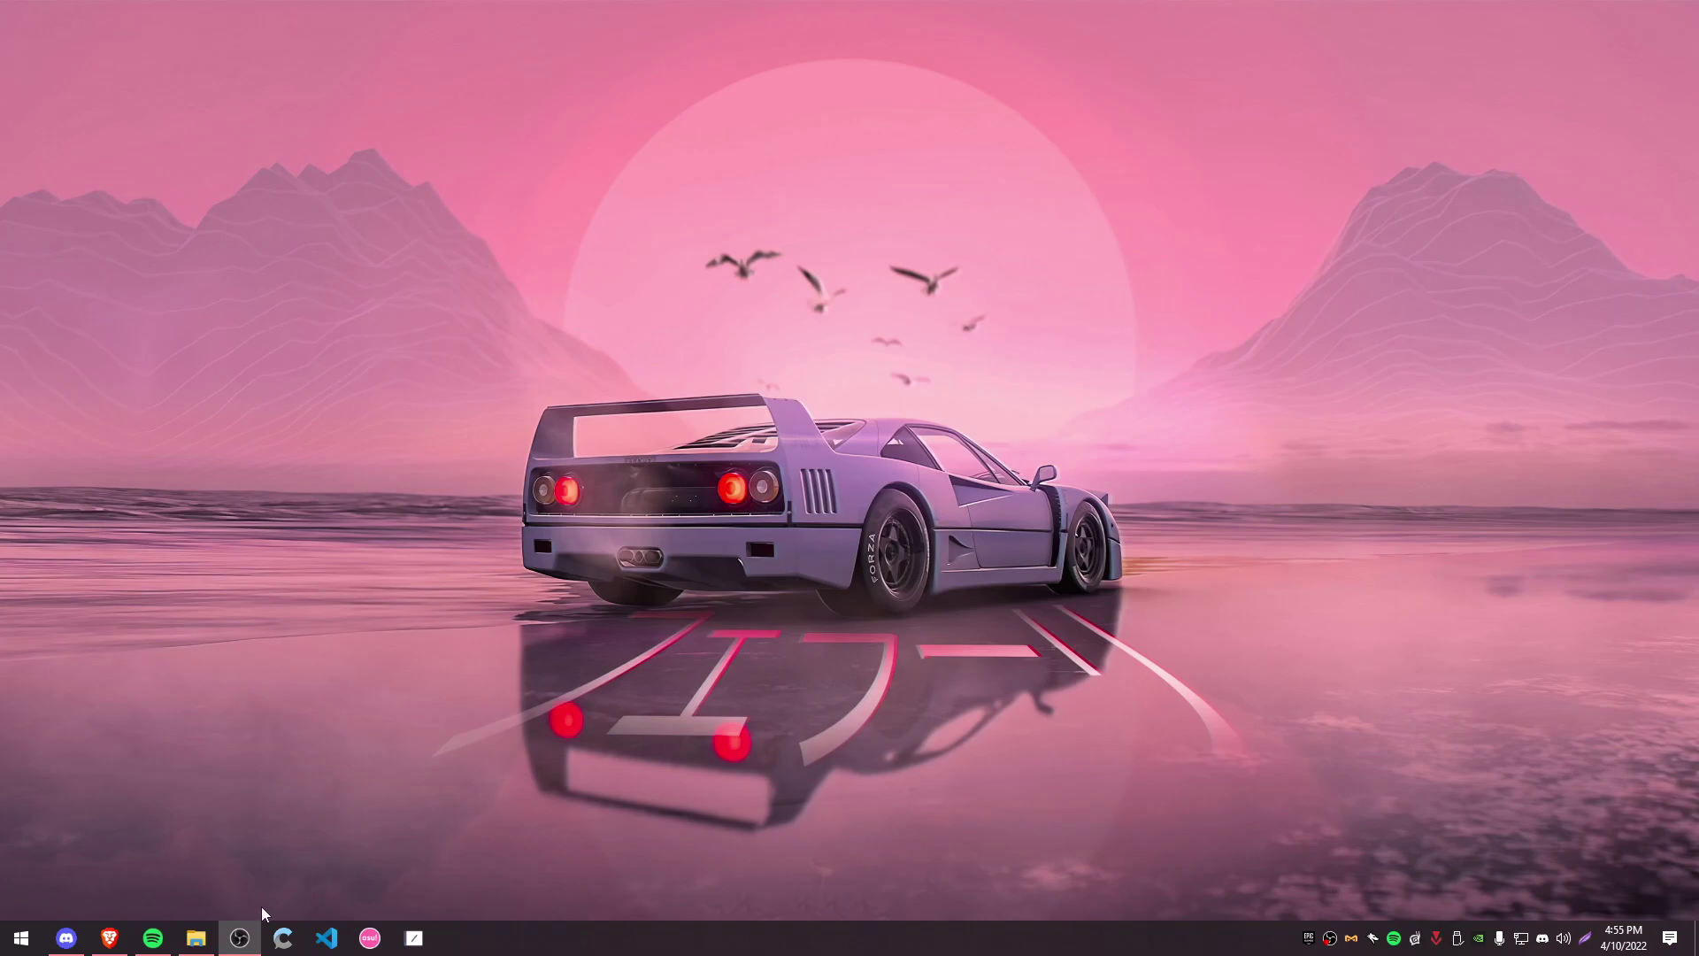
- Switch to the Brave browser and log in to MEE6 by authorizing its access to the Discord account
left_click(110, 937)
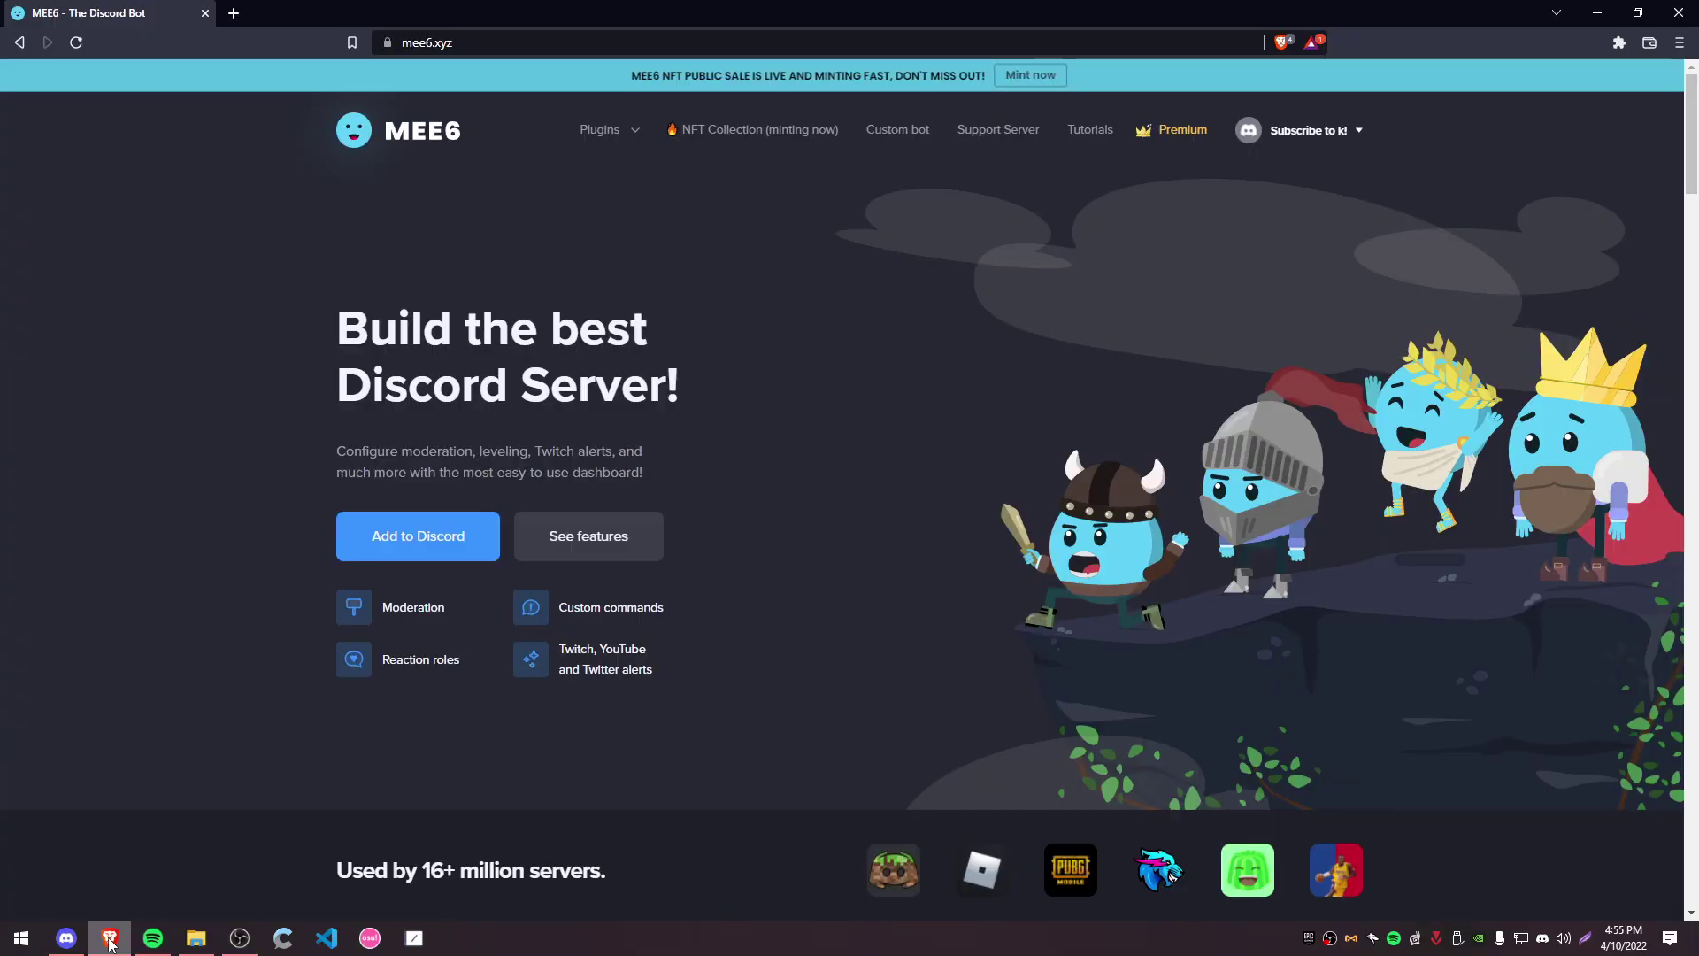
left_click(76, 43)
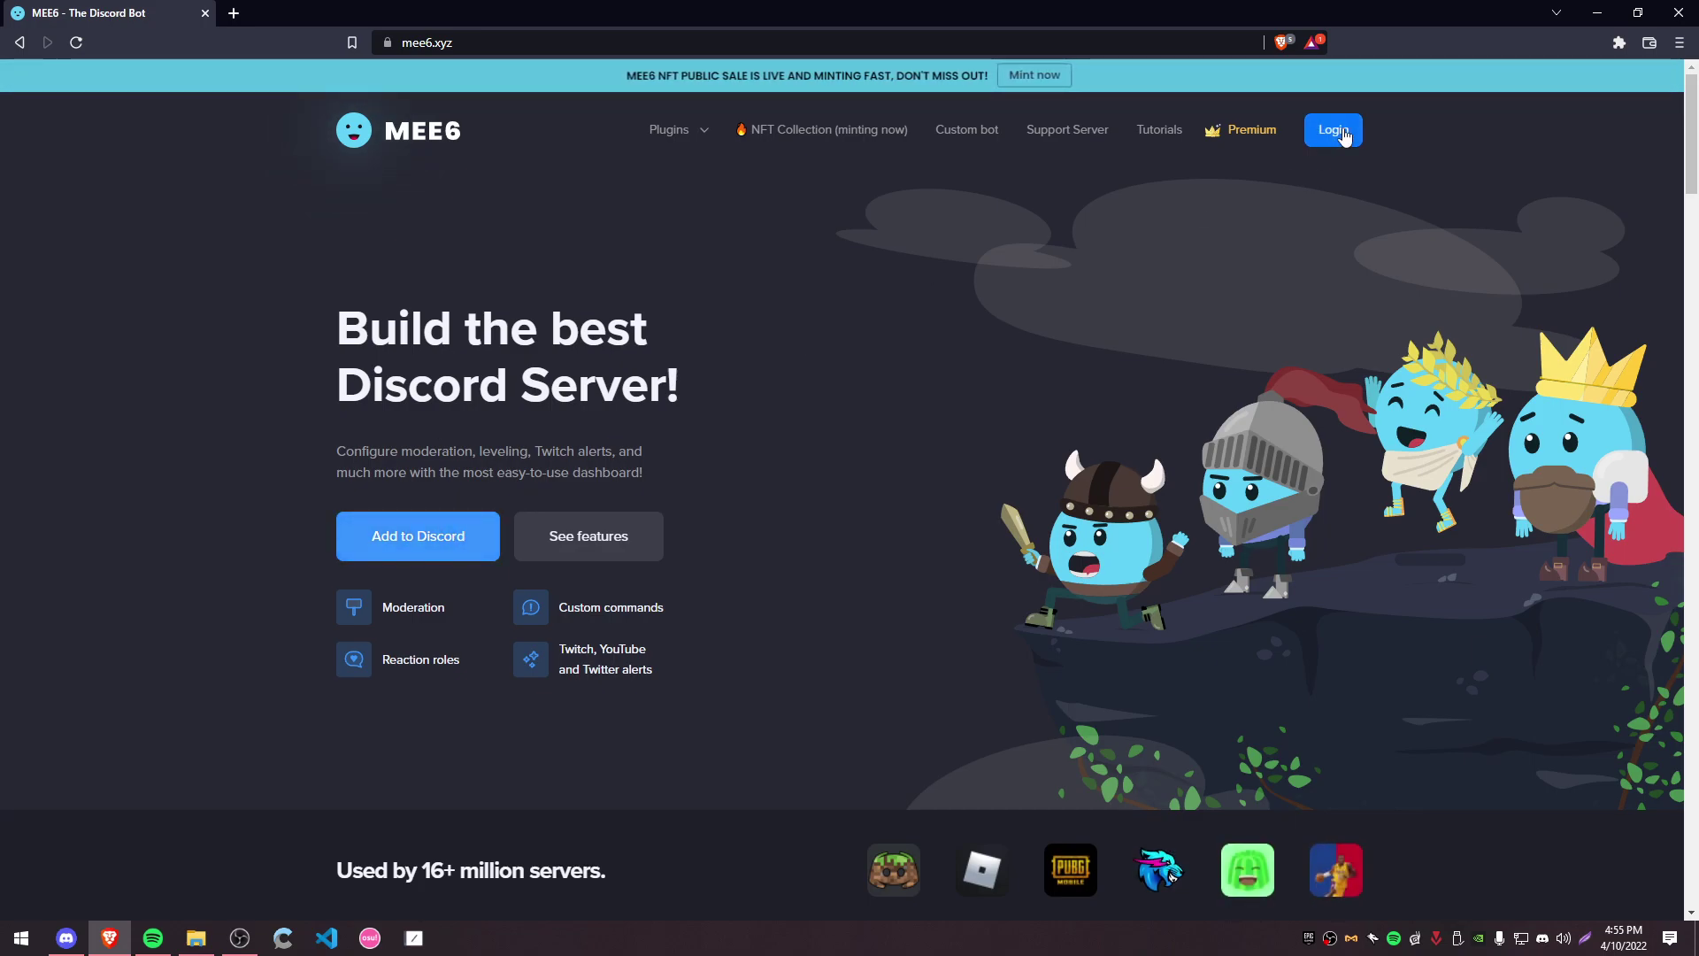
left_click(1346, 135)
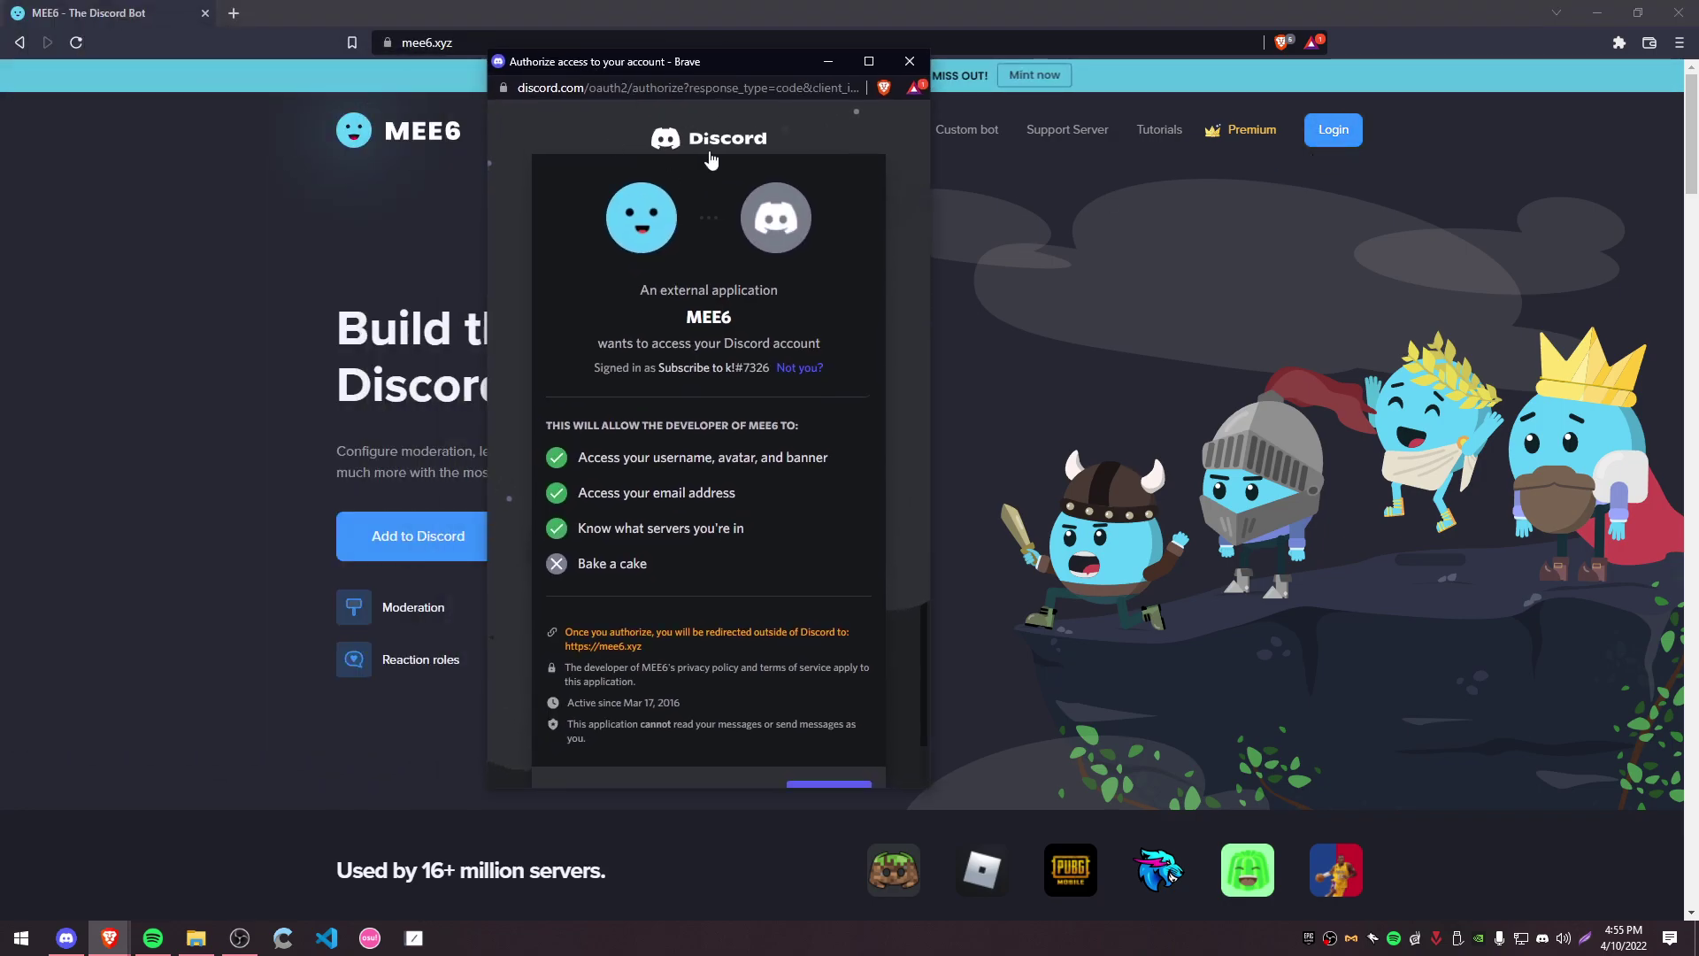
scroll(708, 531, "down", 1)
scroll(717, 513, "up", 1)
scroll(640, 502, "down", 1)
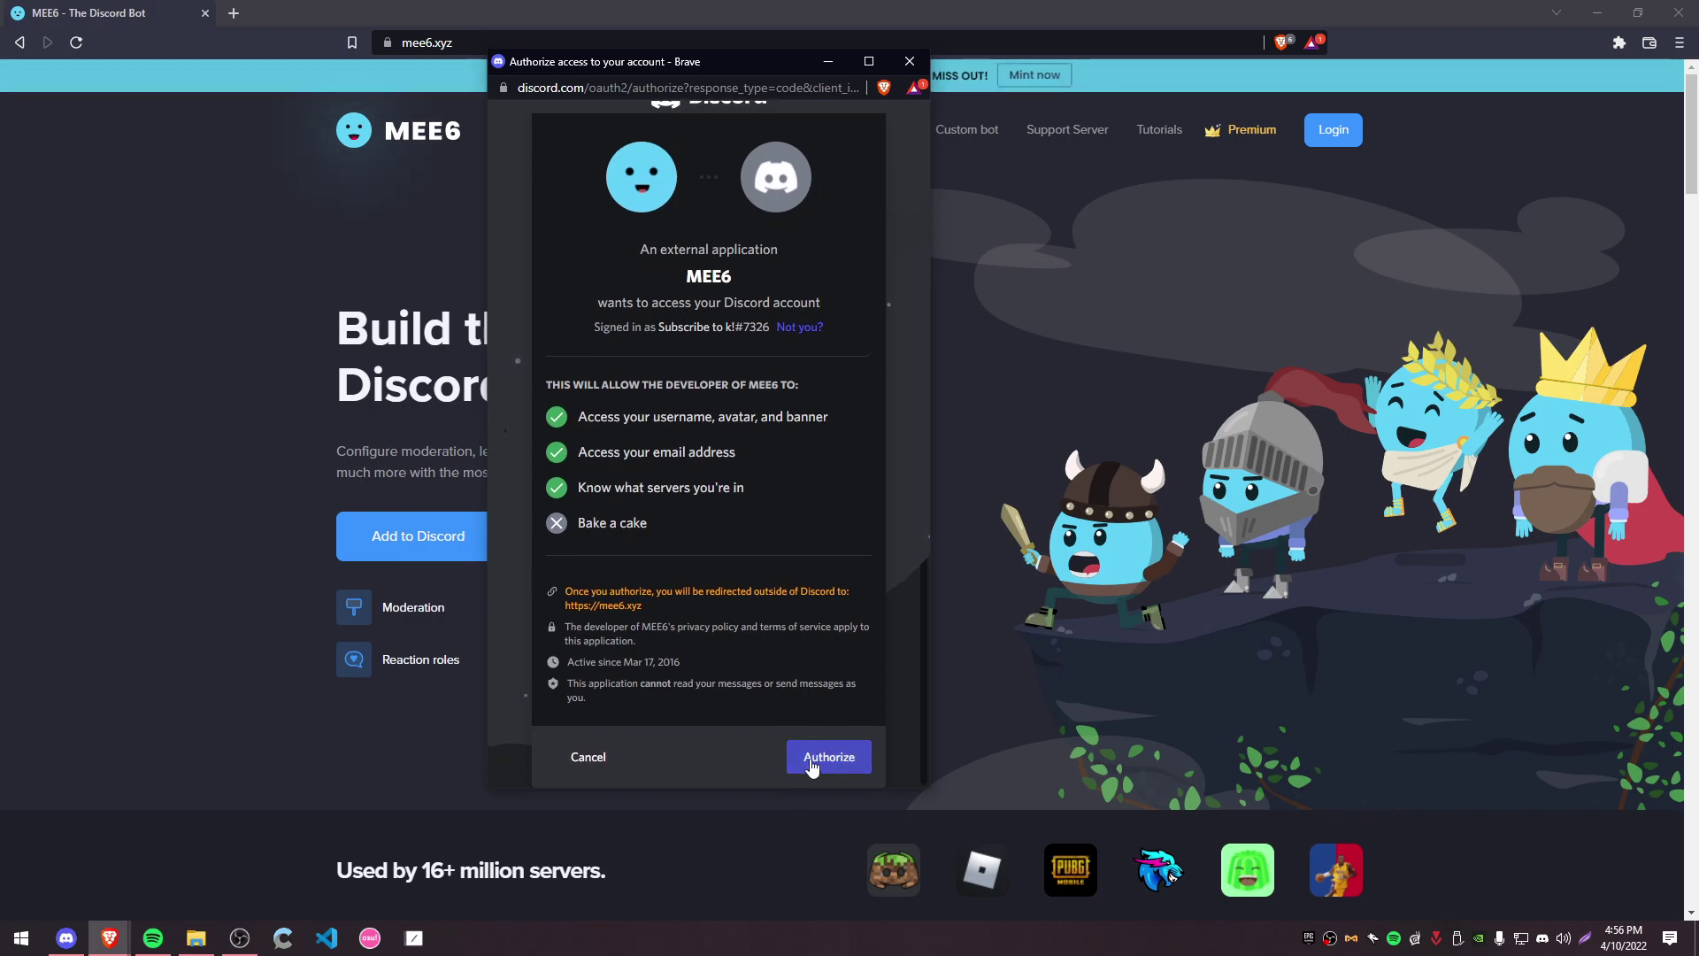
left_click(811, 759)
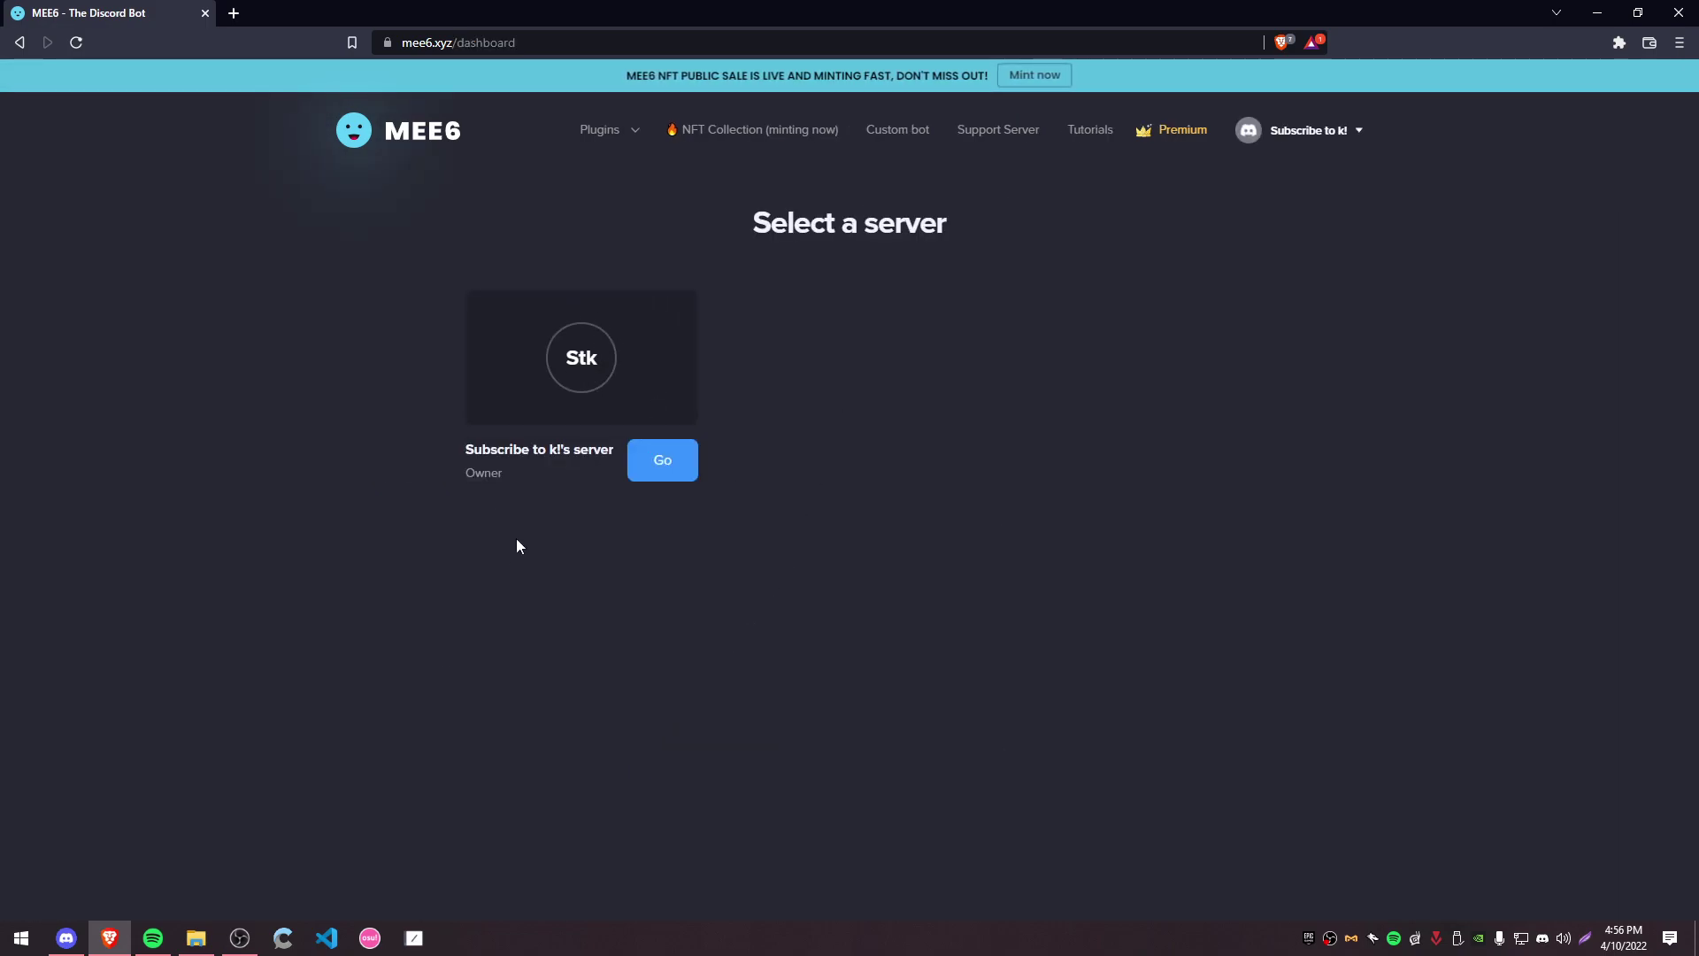
- Switch to Discord, leave the user settings and view the MEE6 bot's profile in the server's member list
left_click(66, 937)
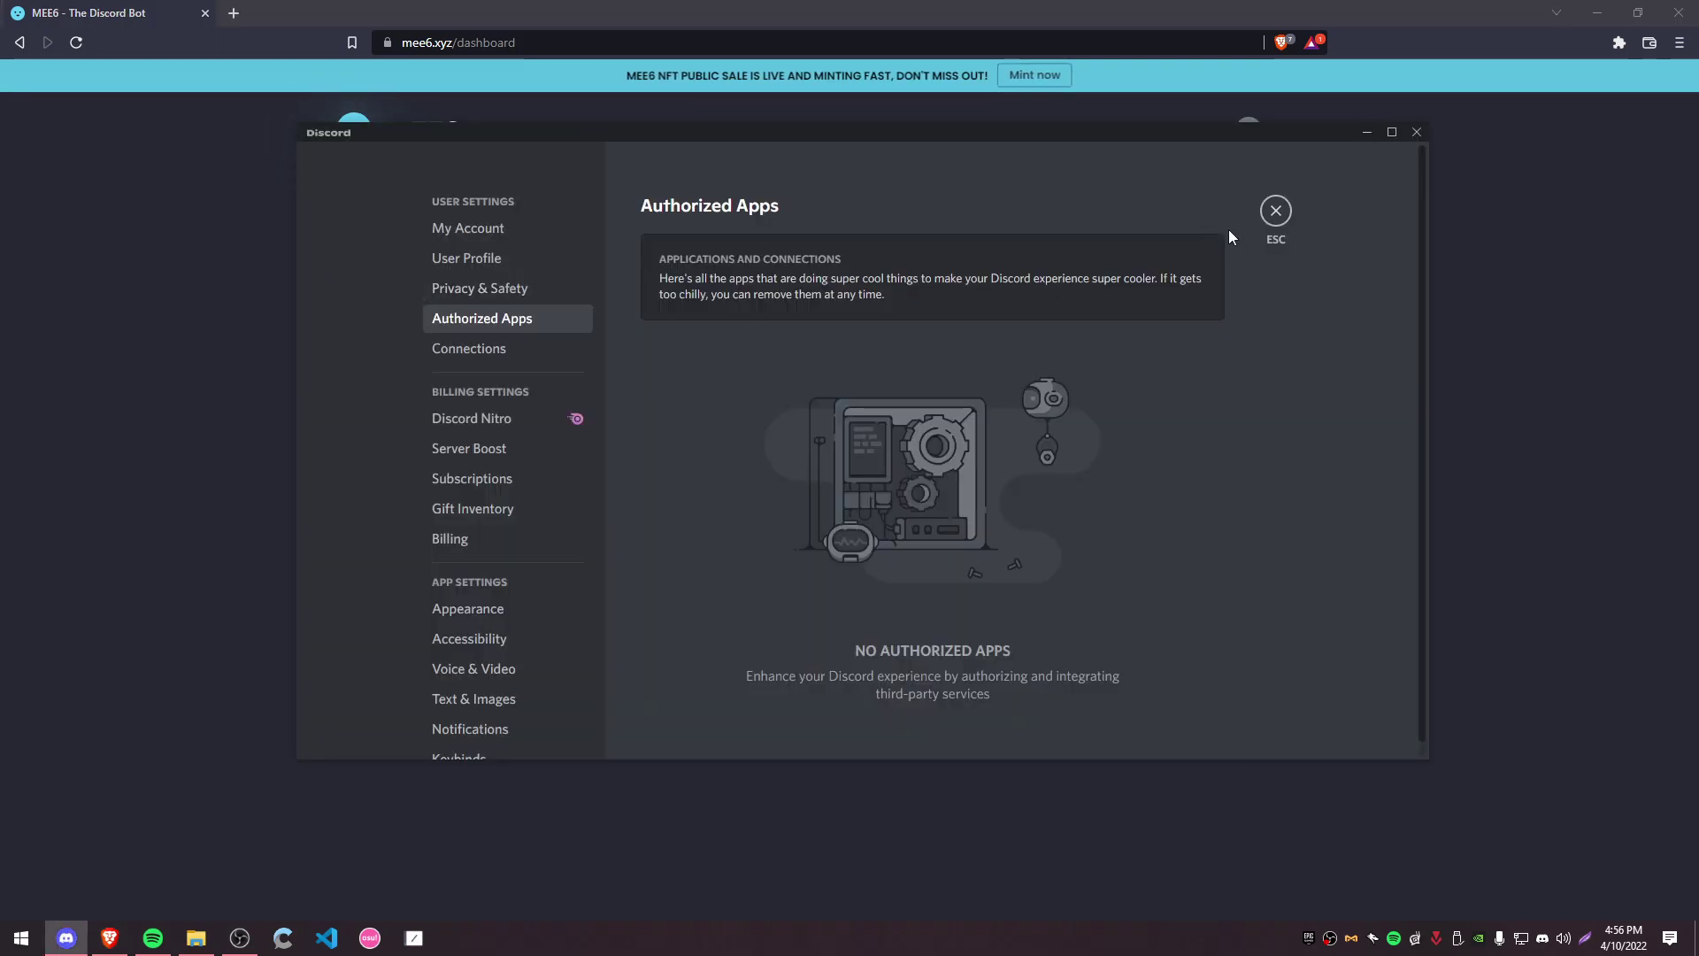
key("Escape")
left_click(1287, 241)
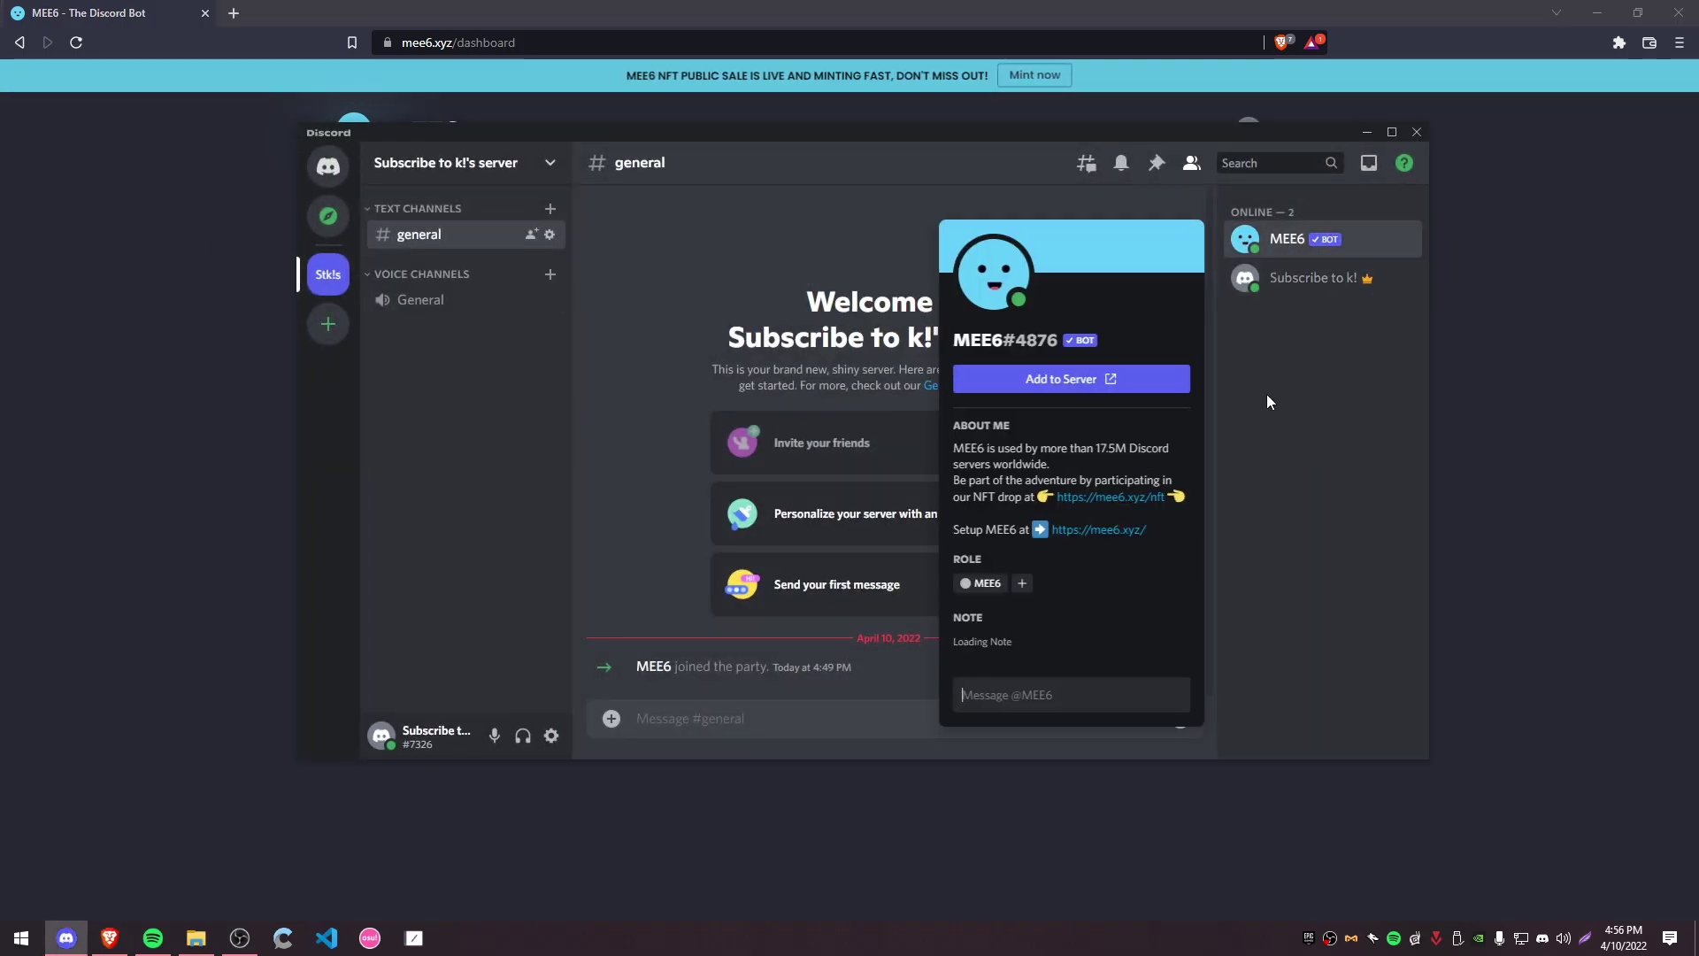
left_click(1367, 132)
- Open the owned server's MEE6 dashboard in the browser and view the Welcome plugin settings
left_click(689, 469)
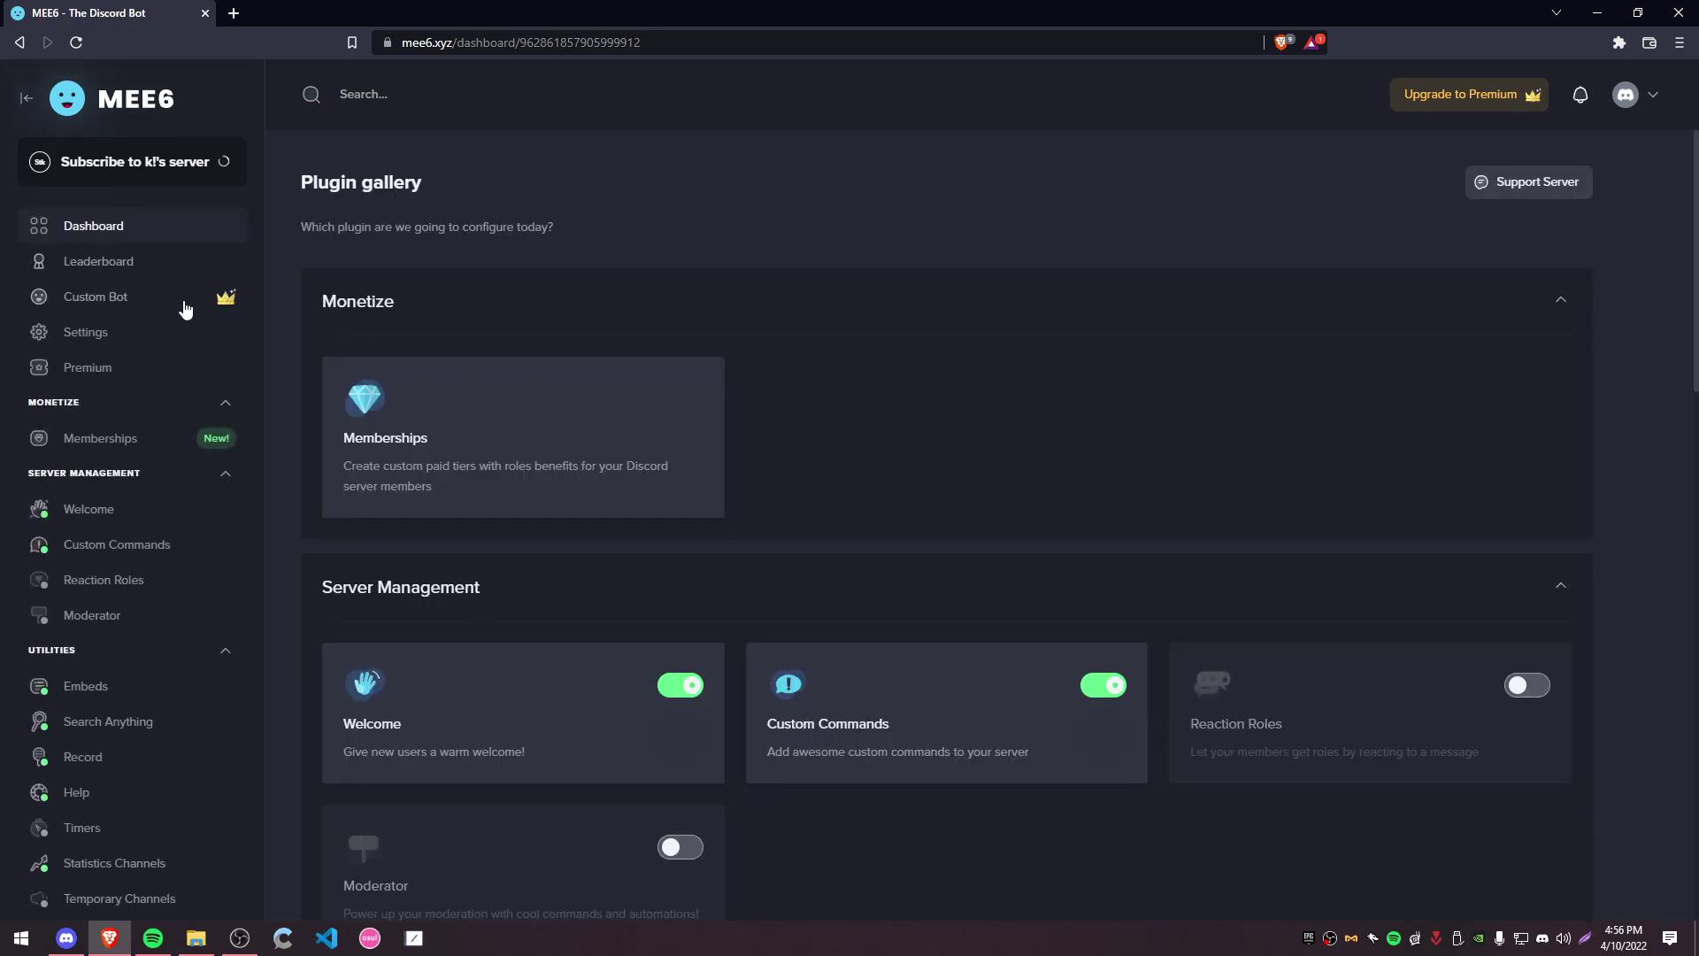
scroll(132, 354, "down", 2)
left_click(89, 332)
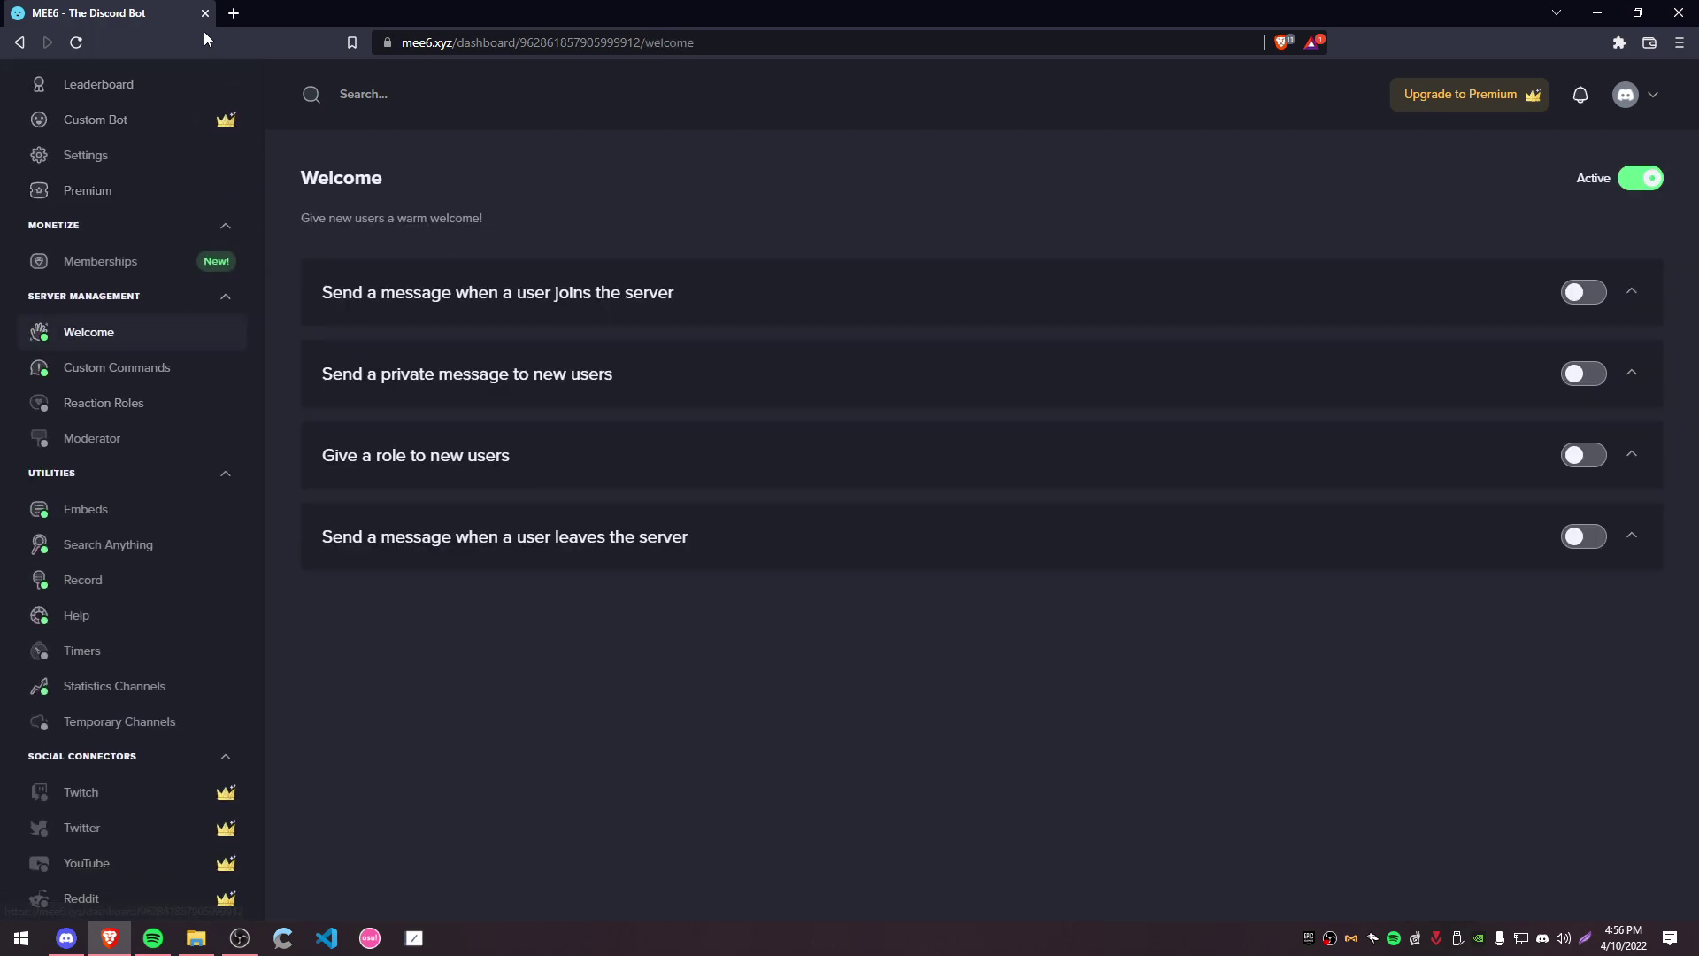
key("super+d")
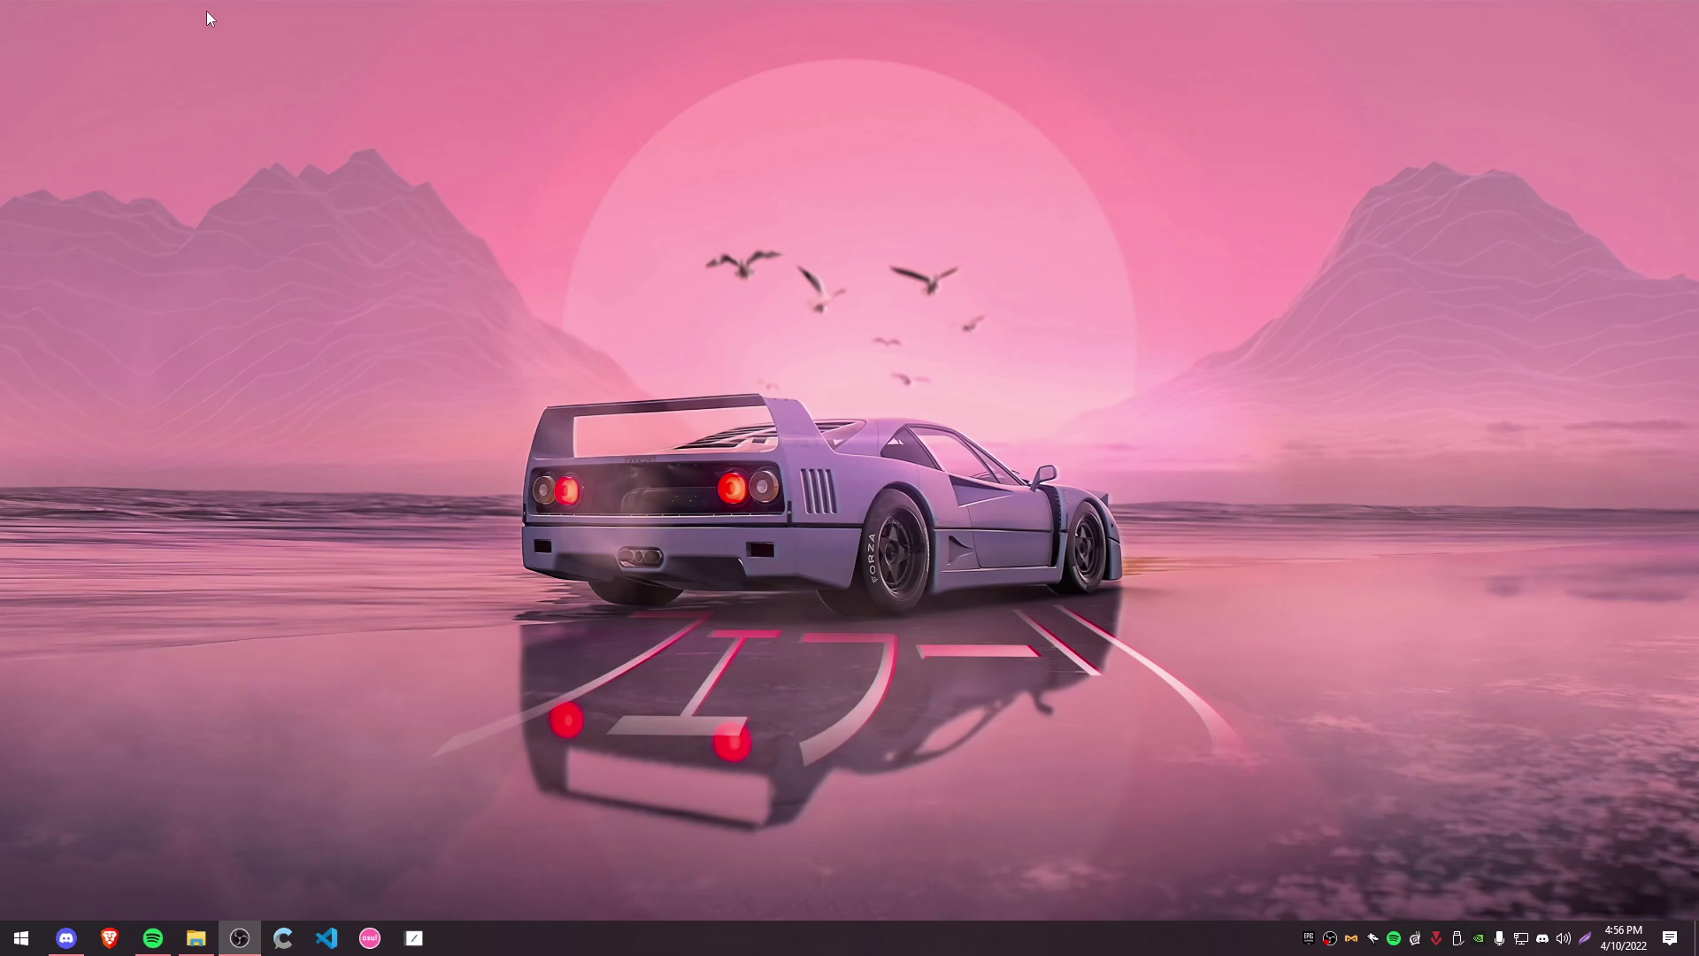
- Deauthorize MEE6 under Authorized Apps in the Discord user settings
left_click(67, 938)
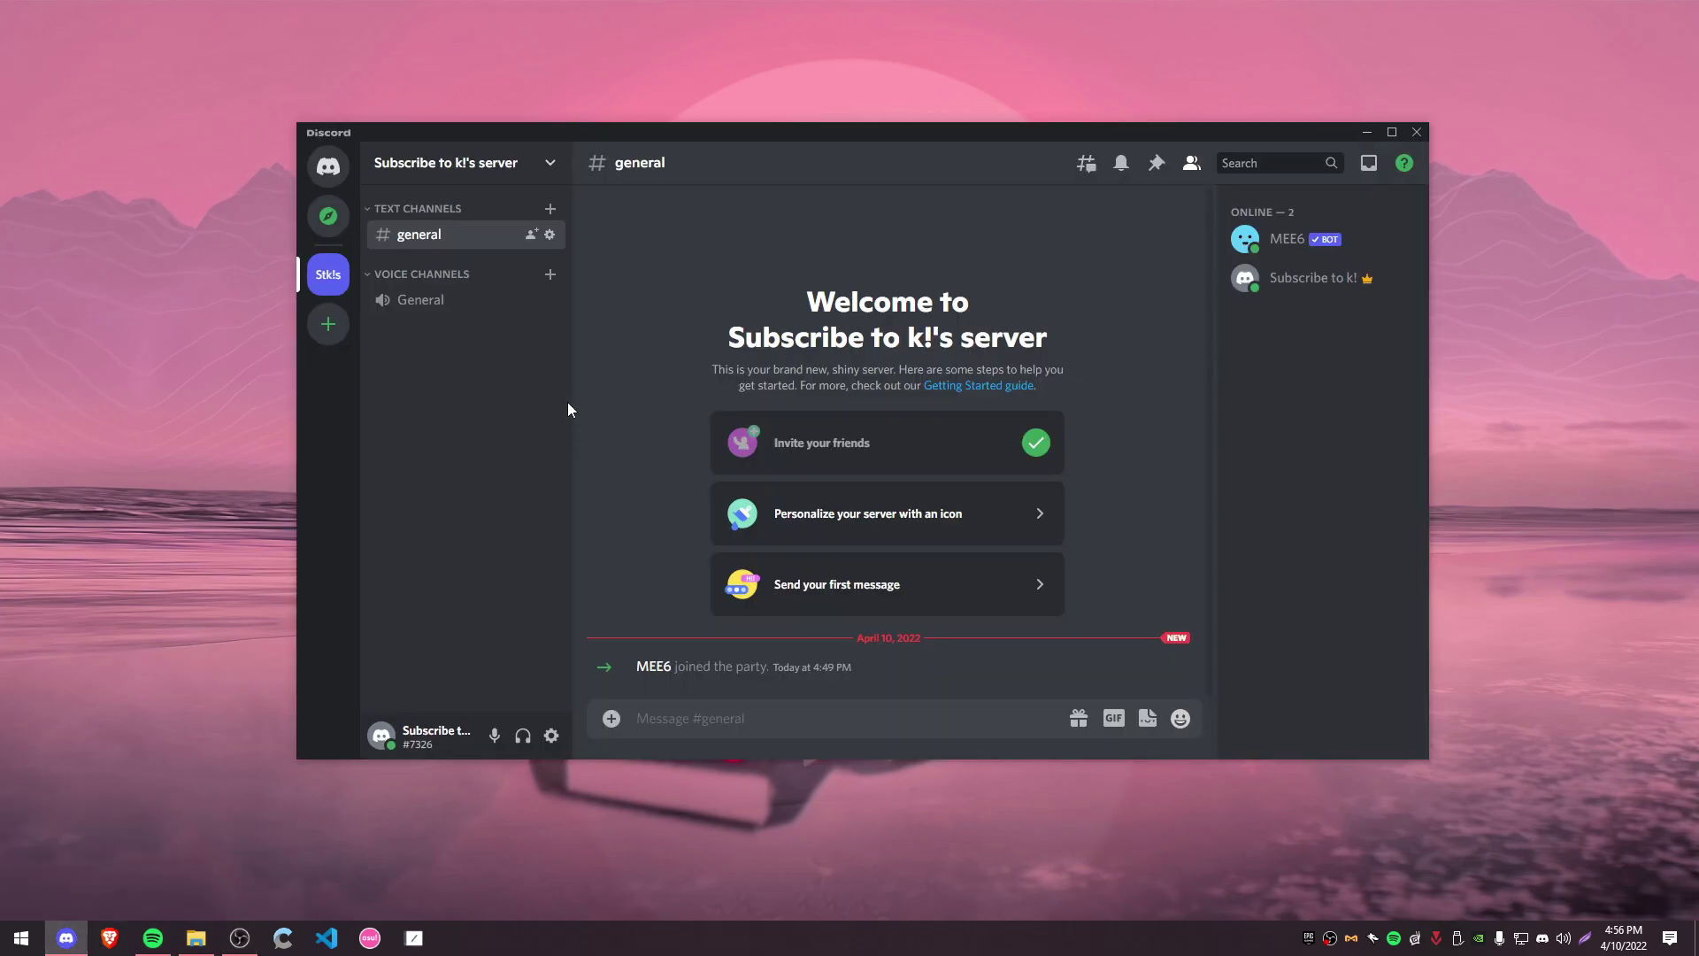
left_click(549, 736)
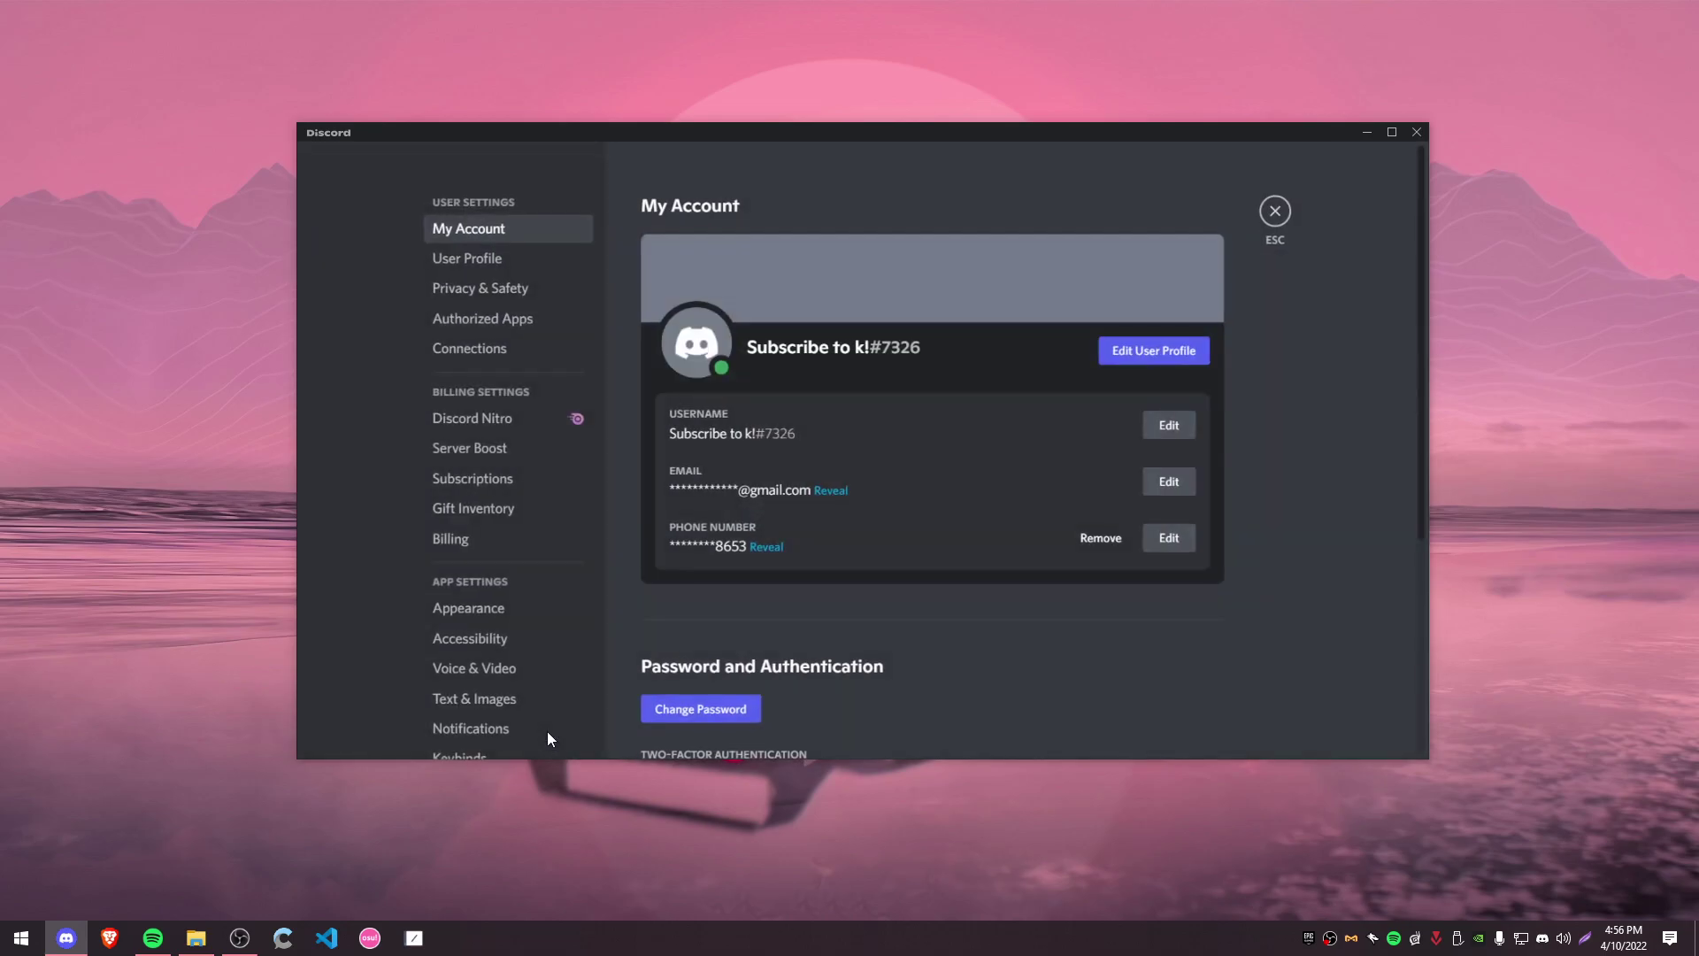
left_click(515, 335)
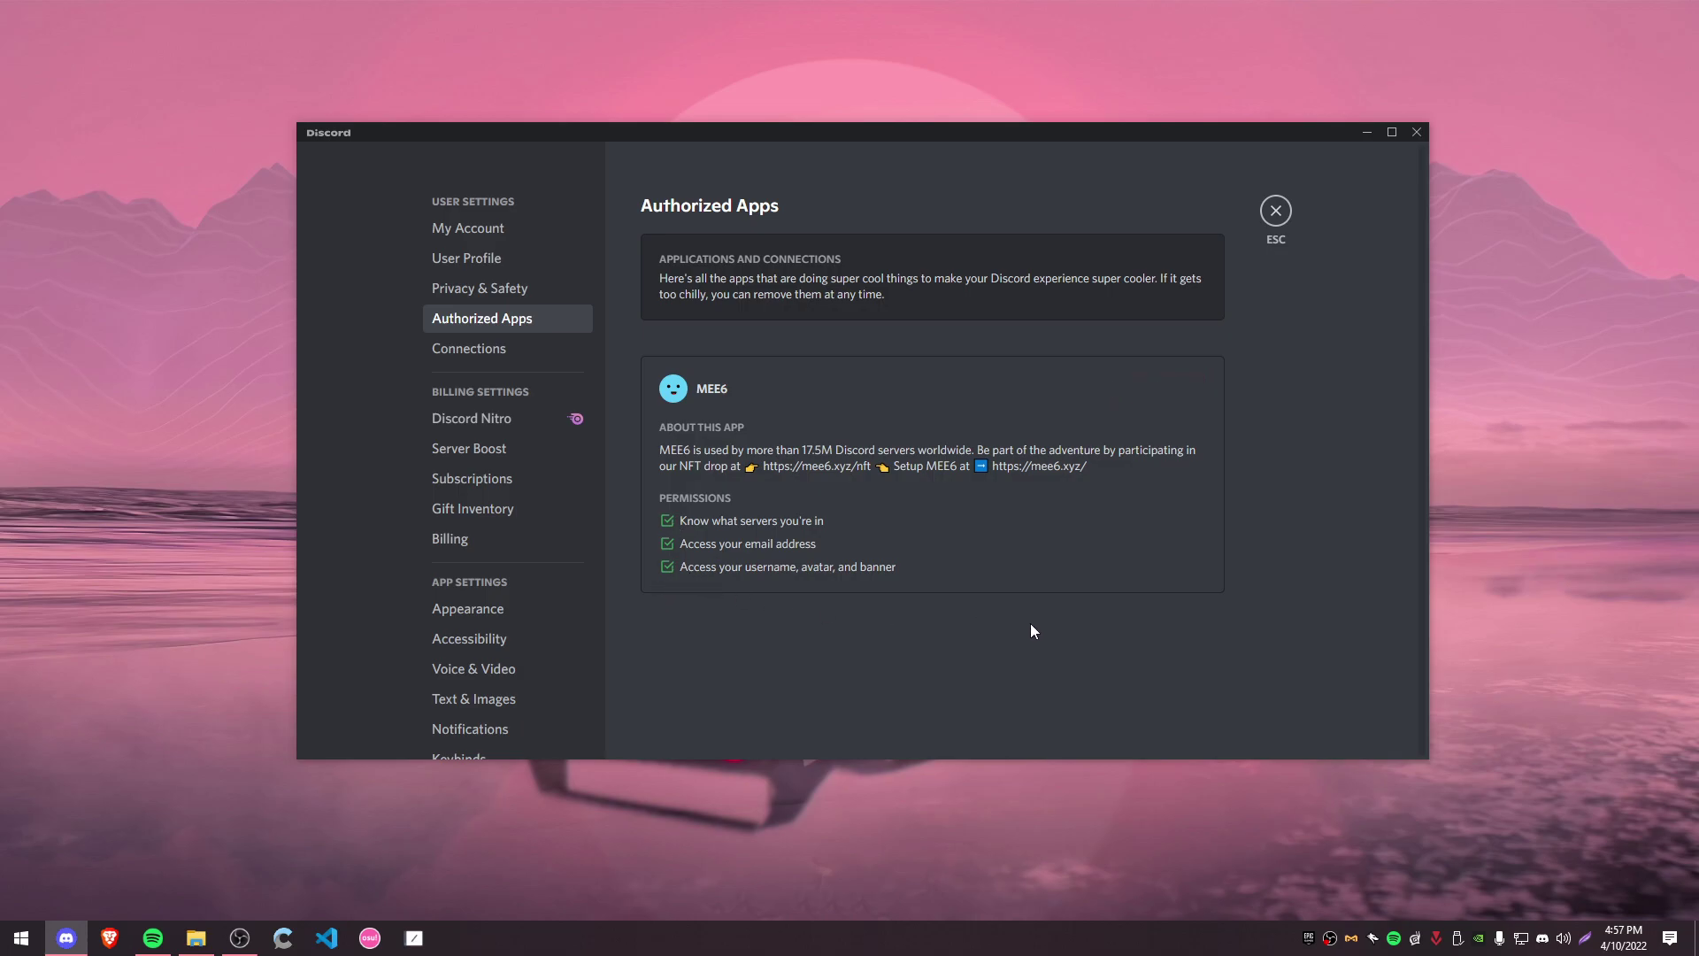
mouse_move(712, 591)
left_click(1154, 390)
left_click(921, 501)
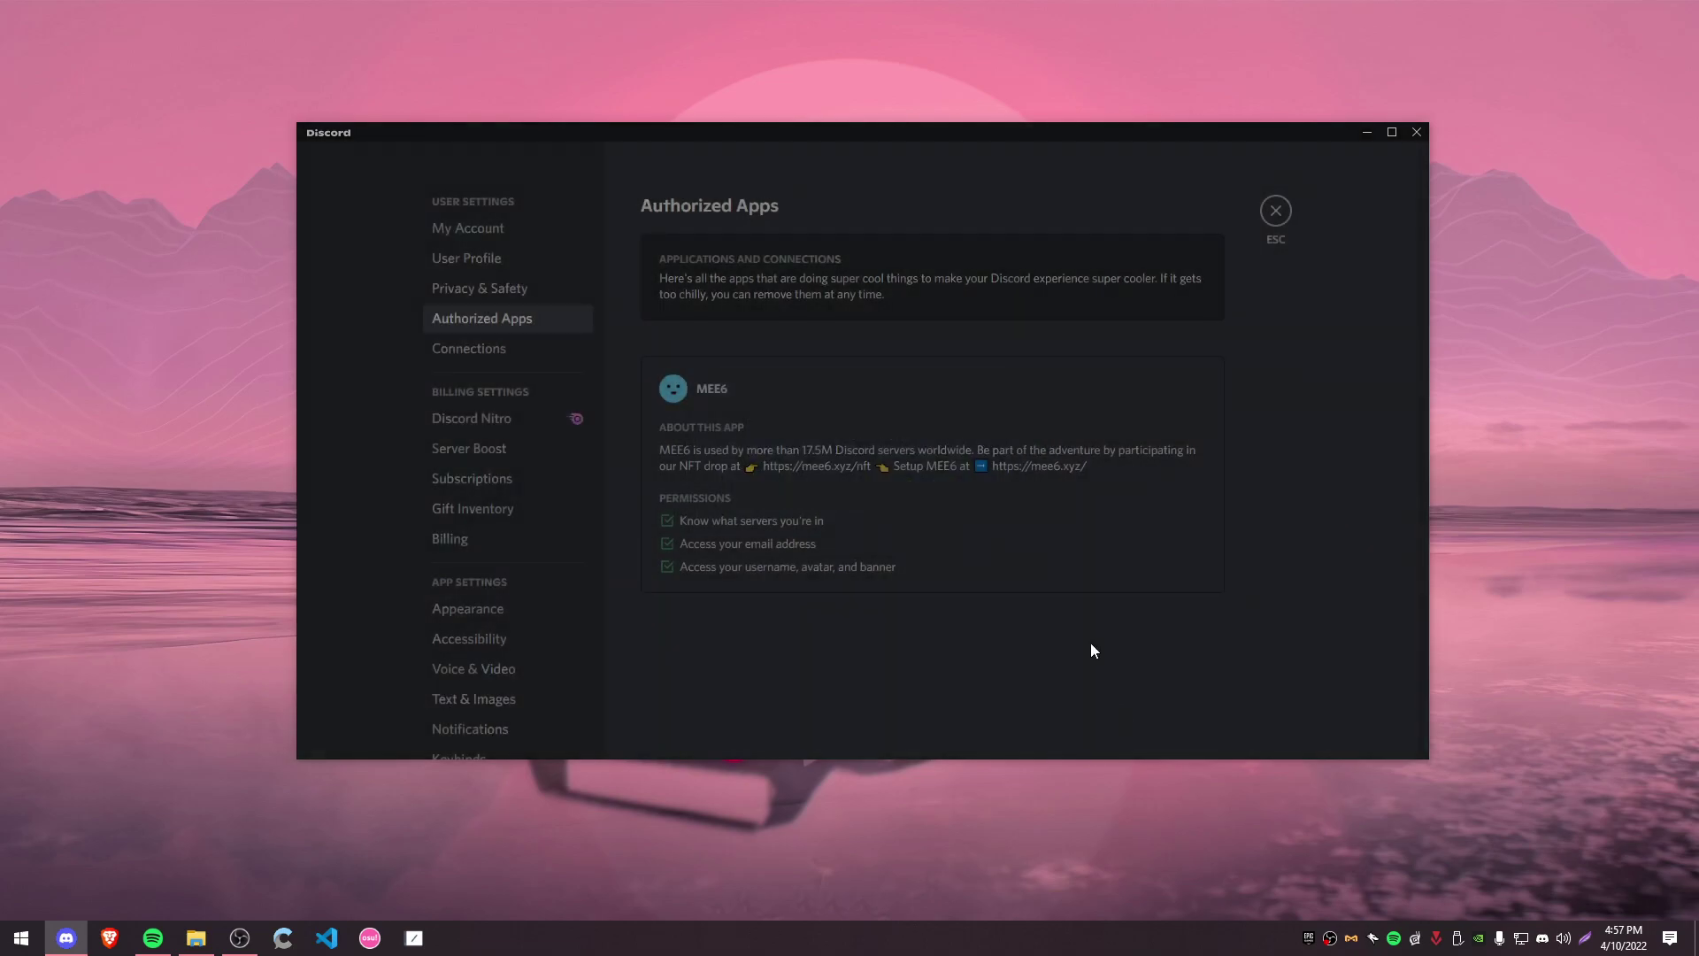
- Switch to Brave, load mee6.xyz and refresh the page to check the login state
left_click(108, 937)
type("m")
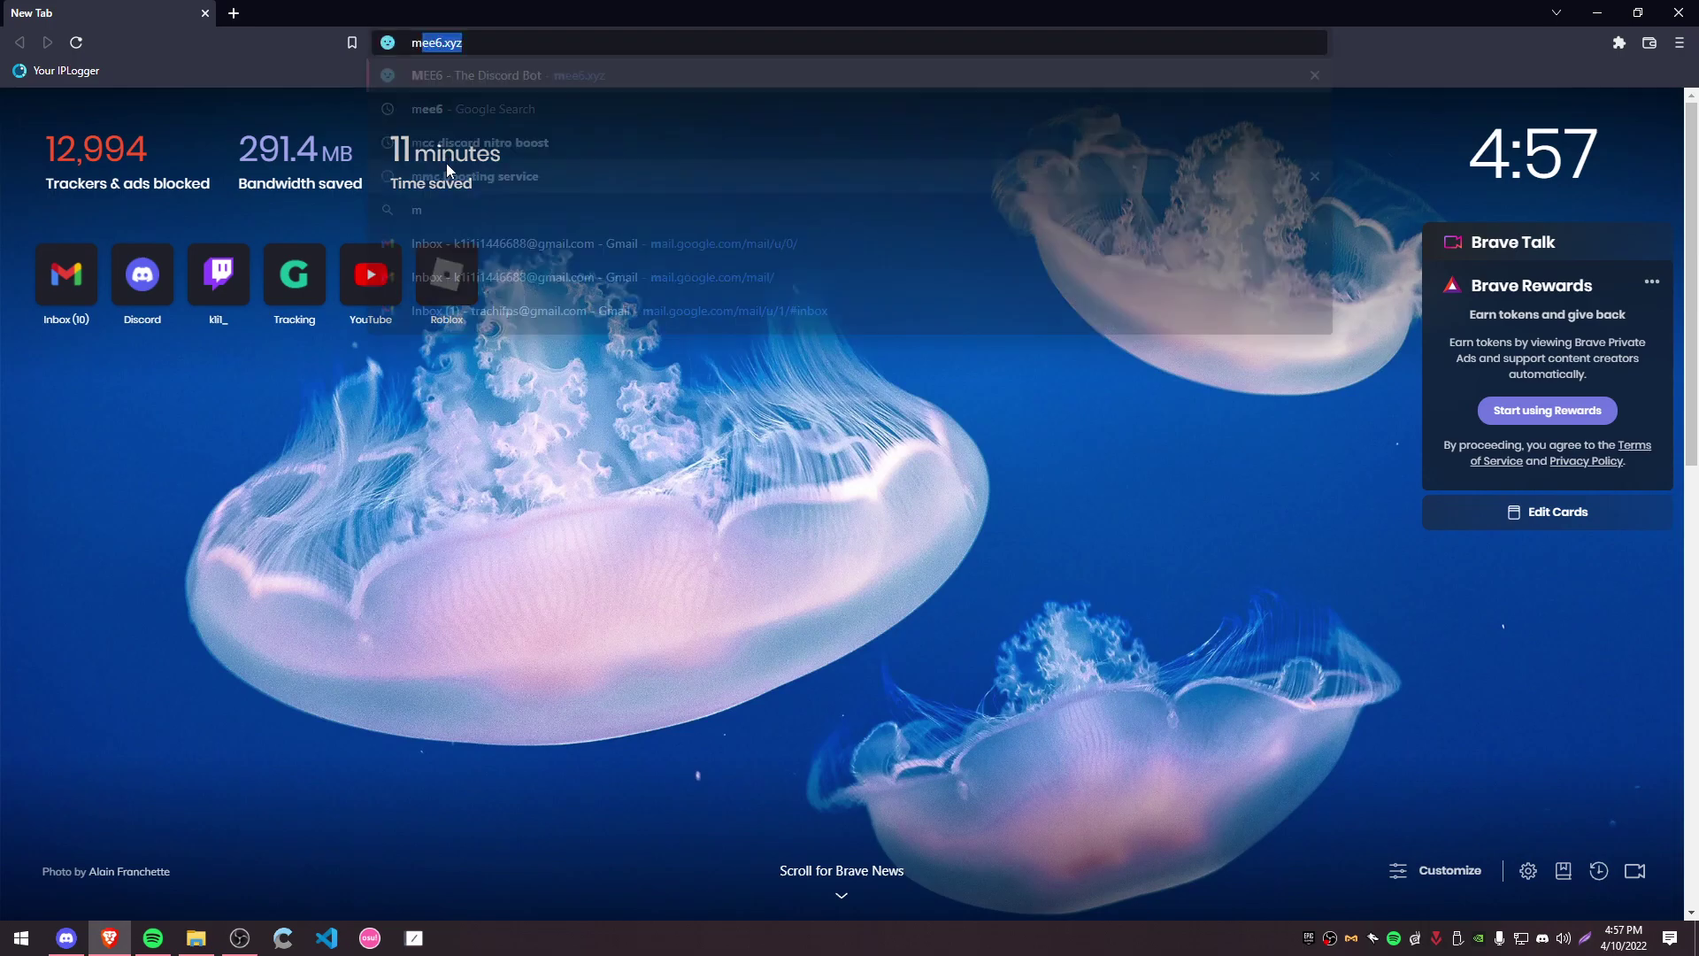
type("e")
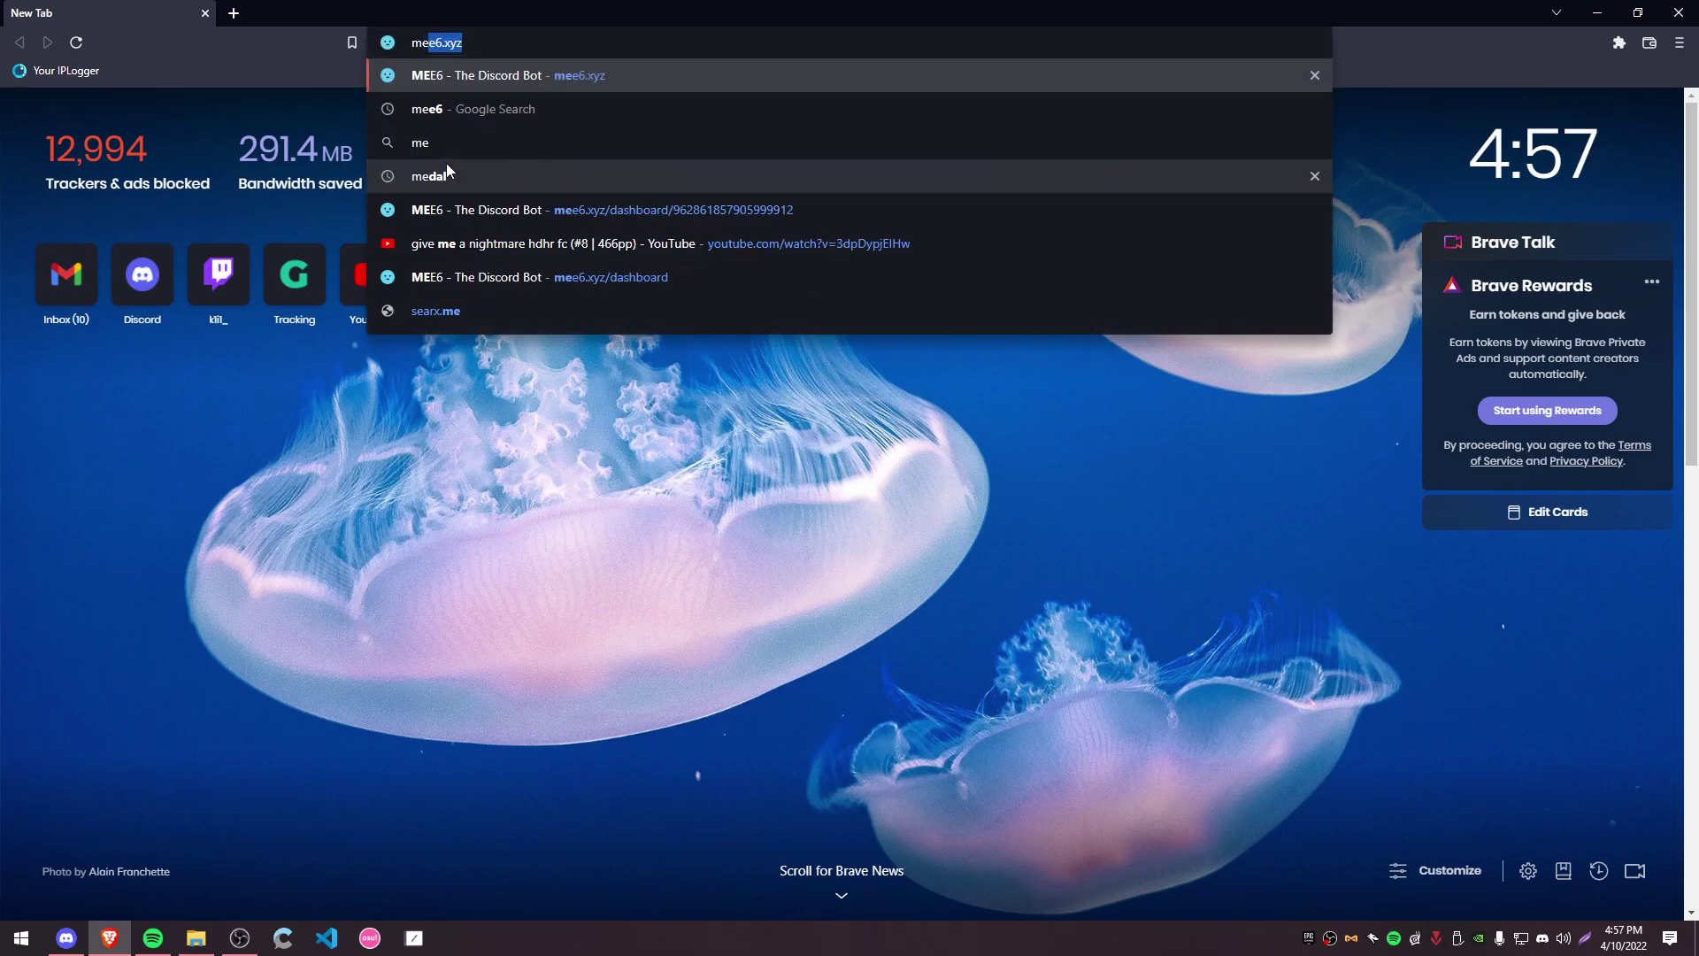
key("Return")
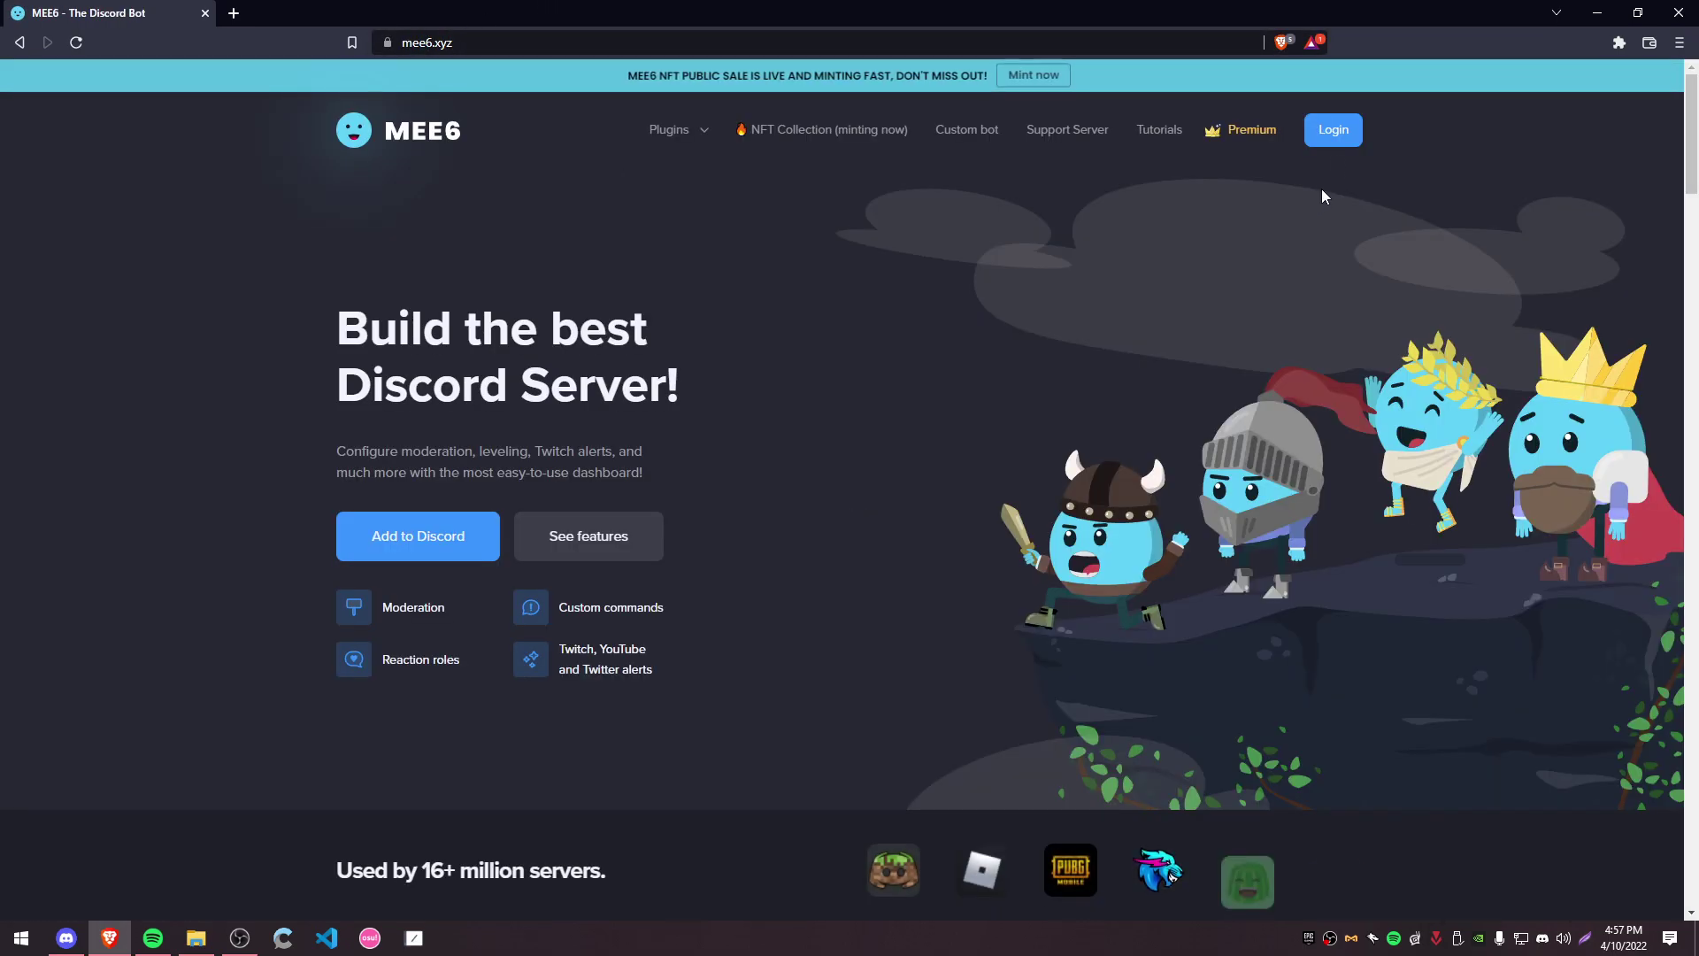
left_click(82, 41)
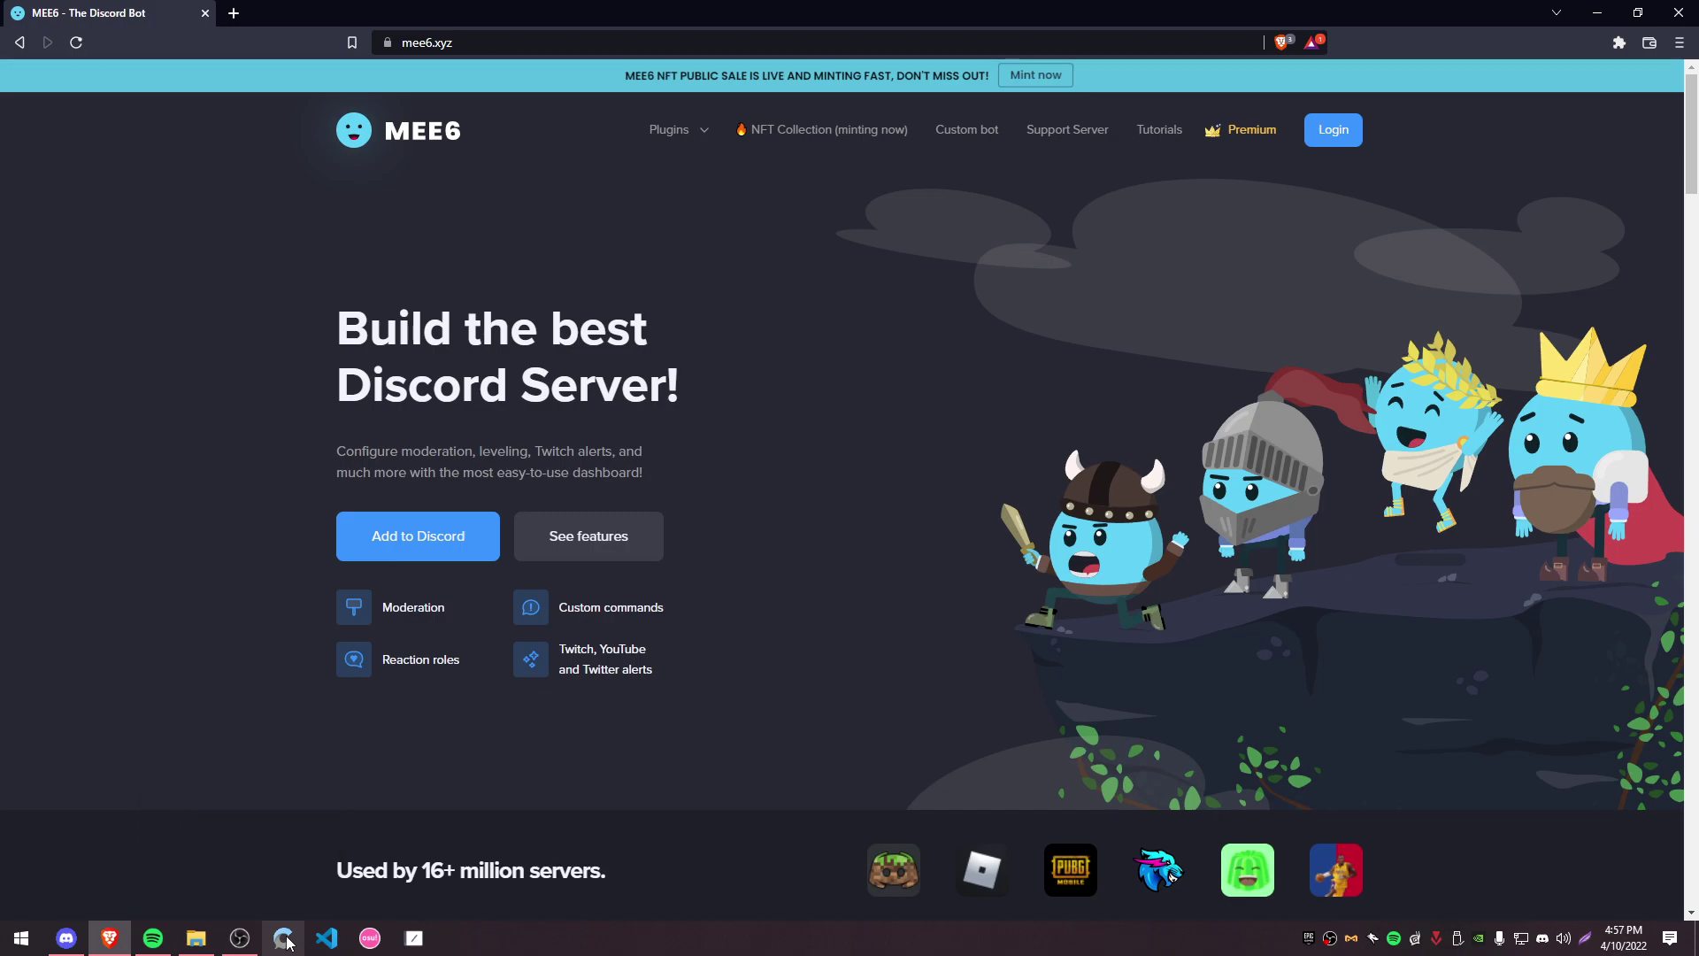
- Switch to Discord, reopen the user settings and check Authorized Apps for MEE6, then minimize the windows
left_click(67, 937)
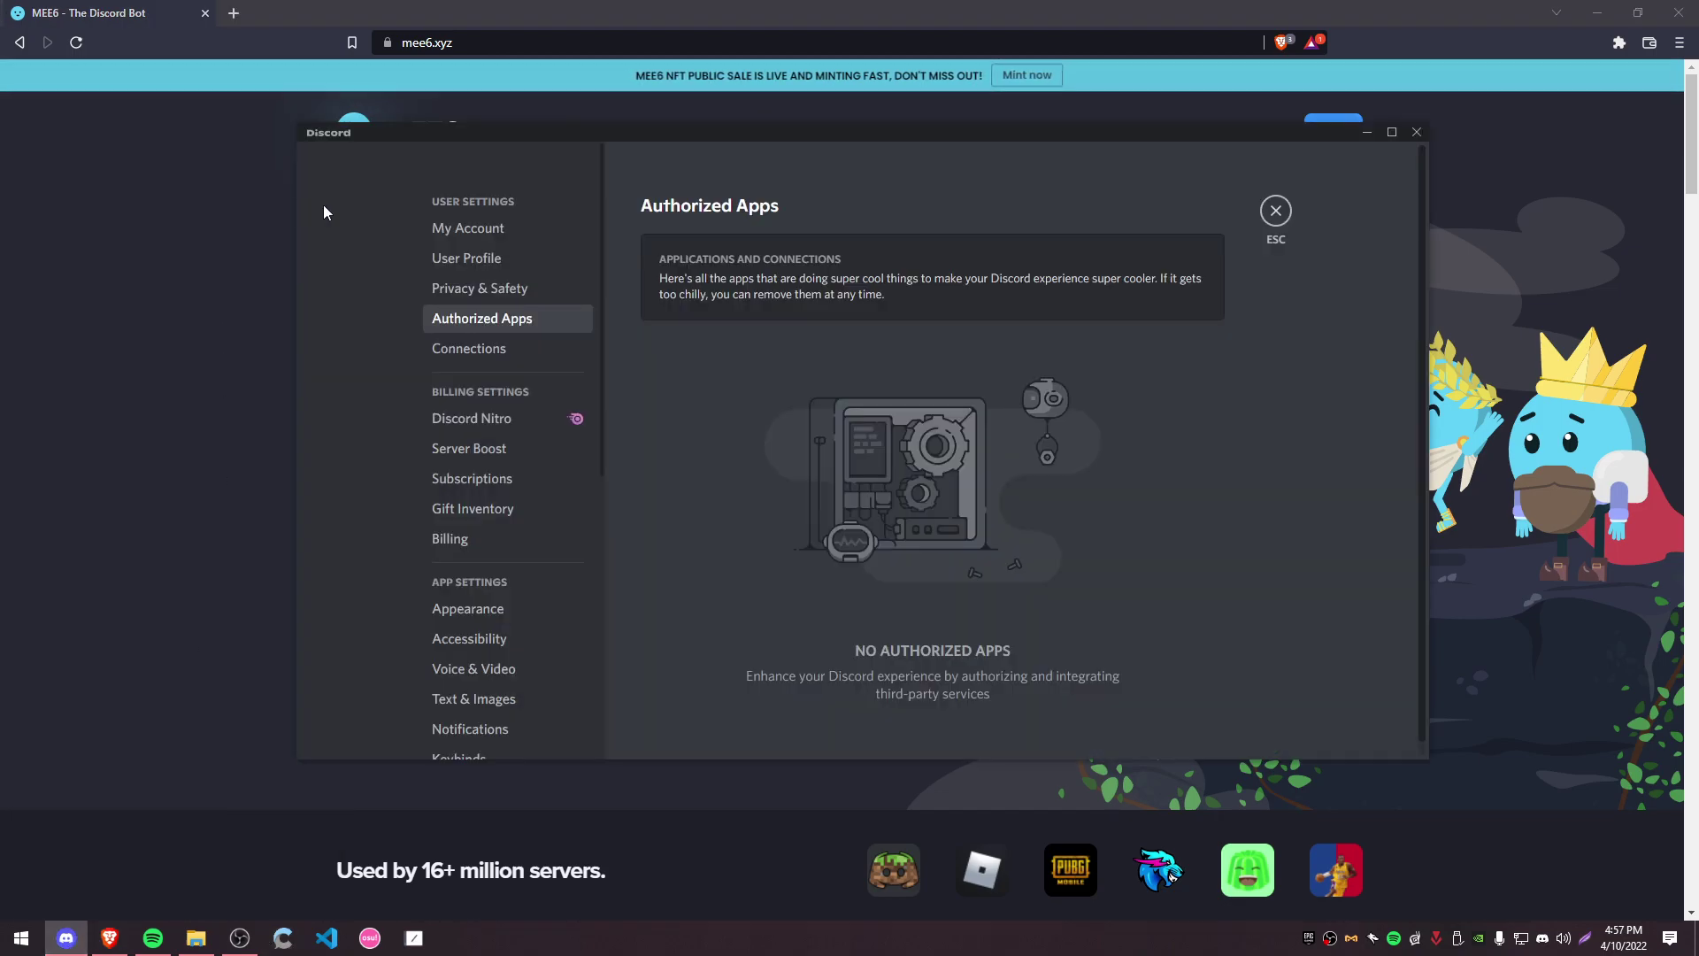
left_click(1274, 217)
left_click(566, 742)
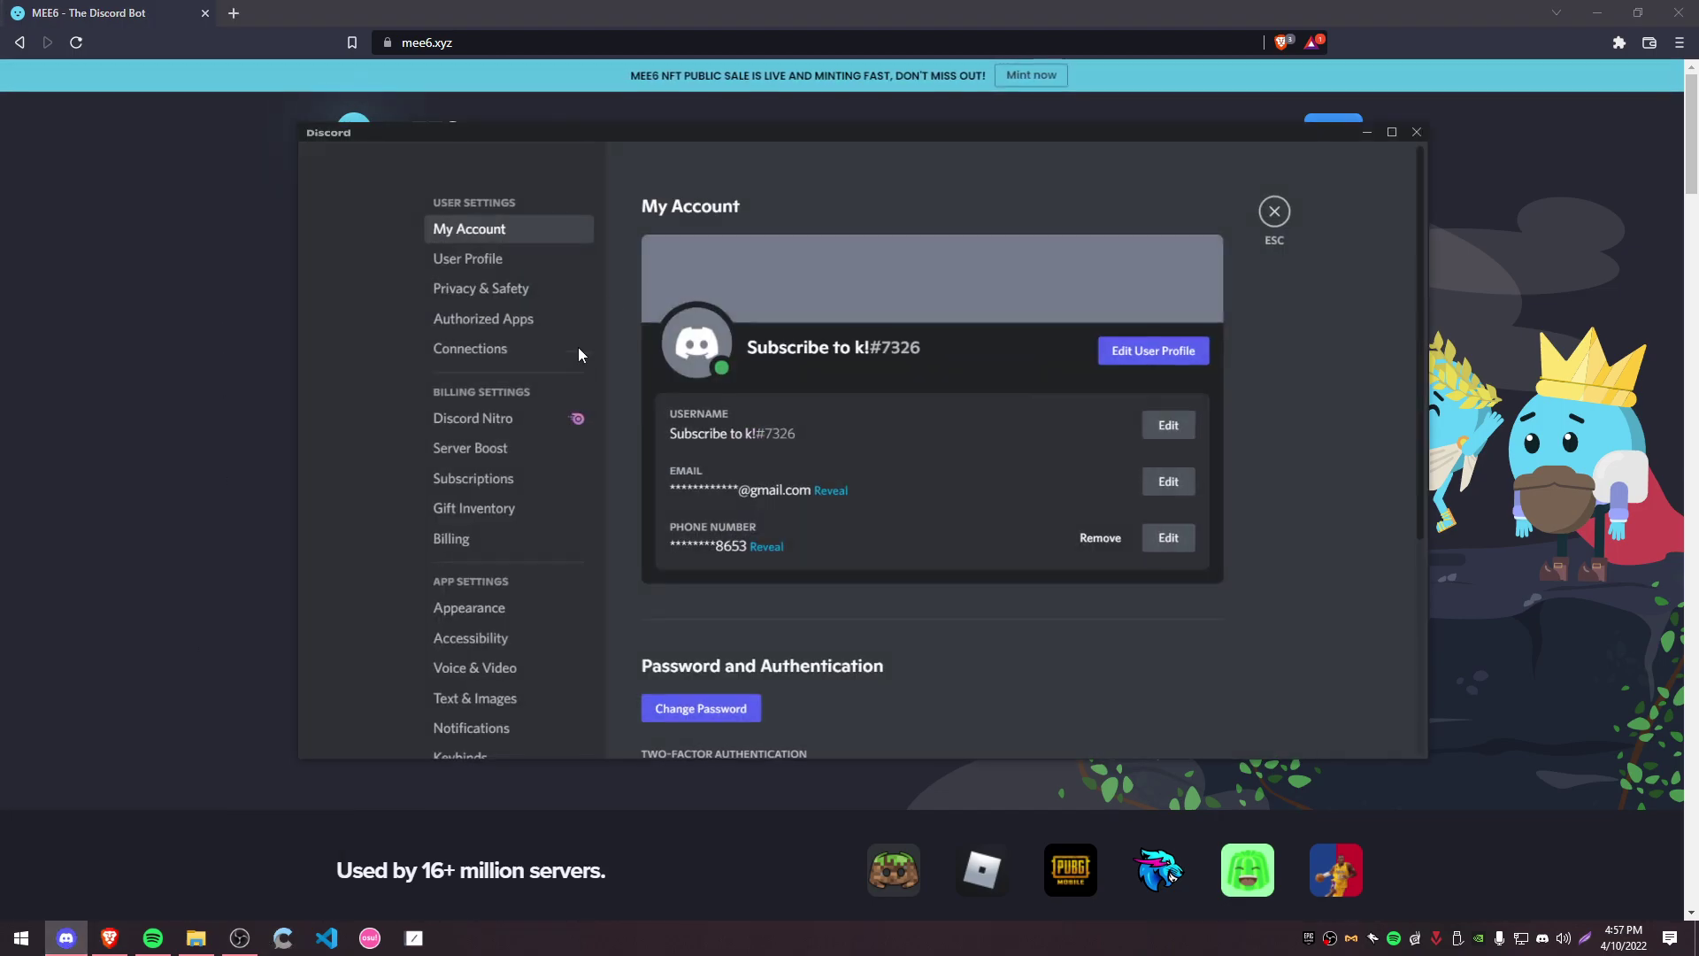
left_click(538, 263)
left_click(517, 318)
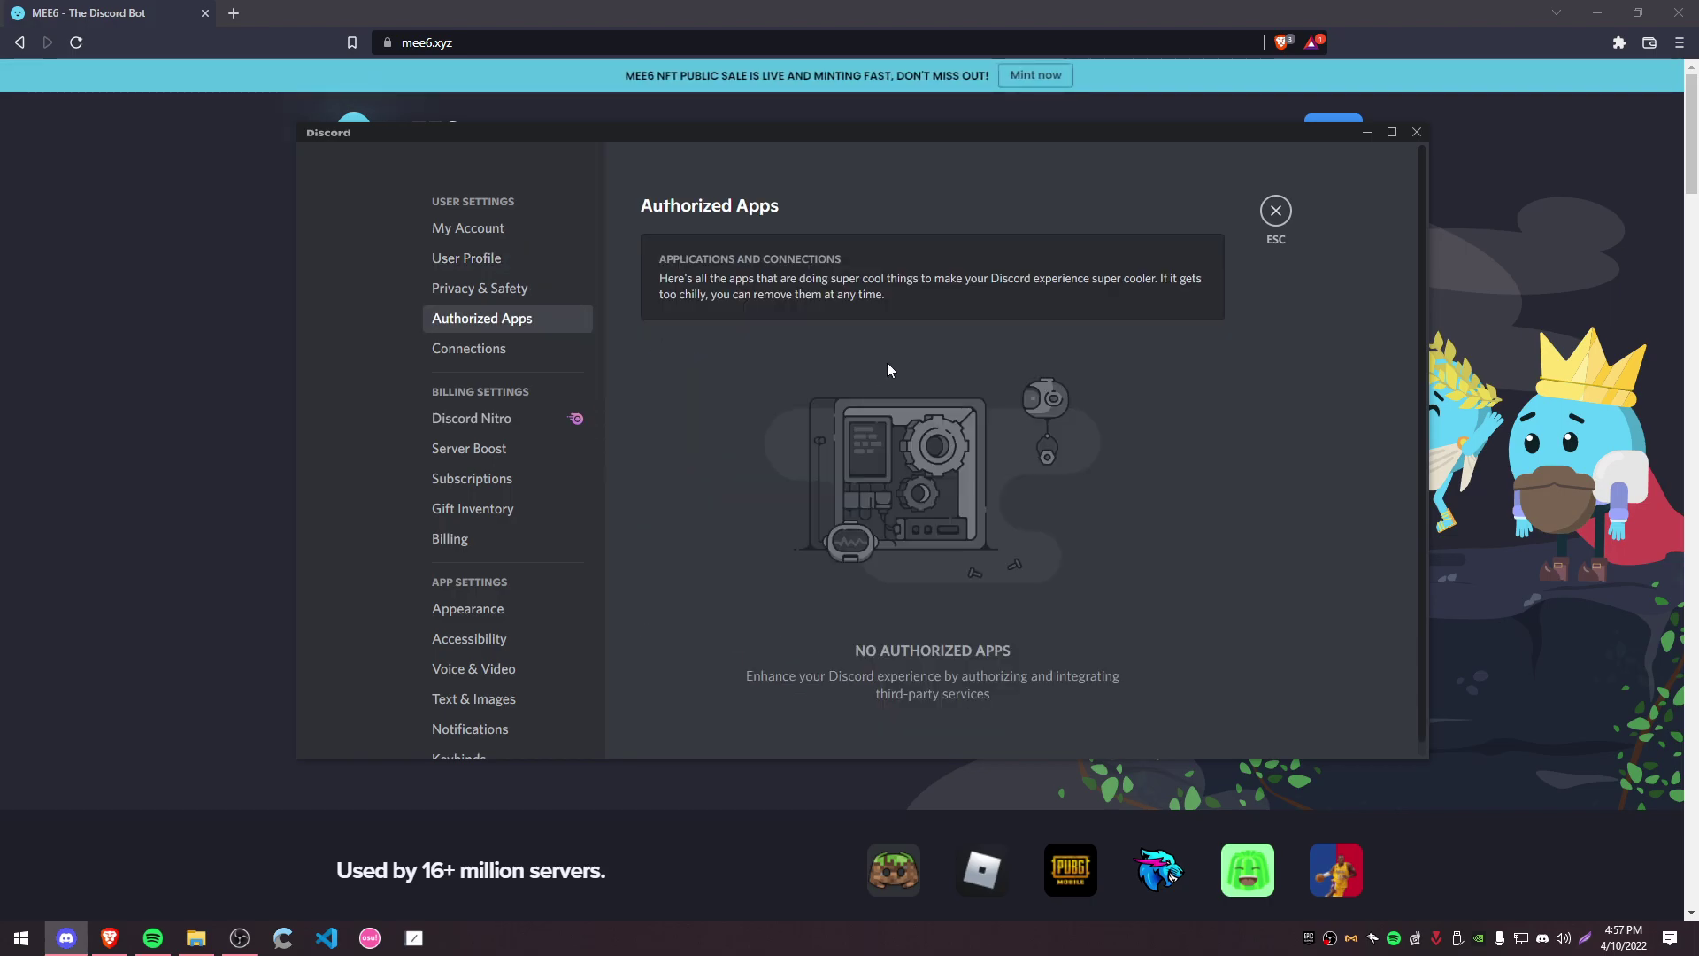
left_click(1370, 133)
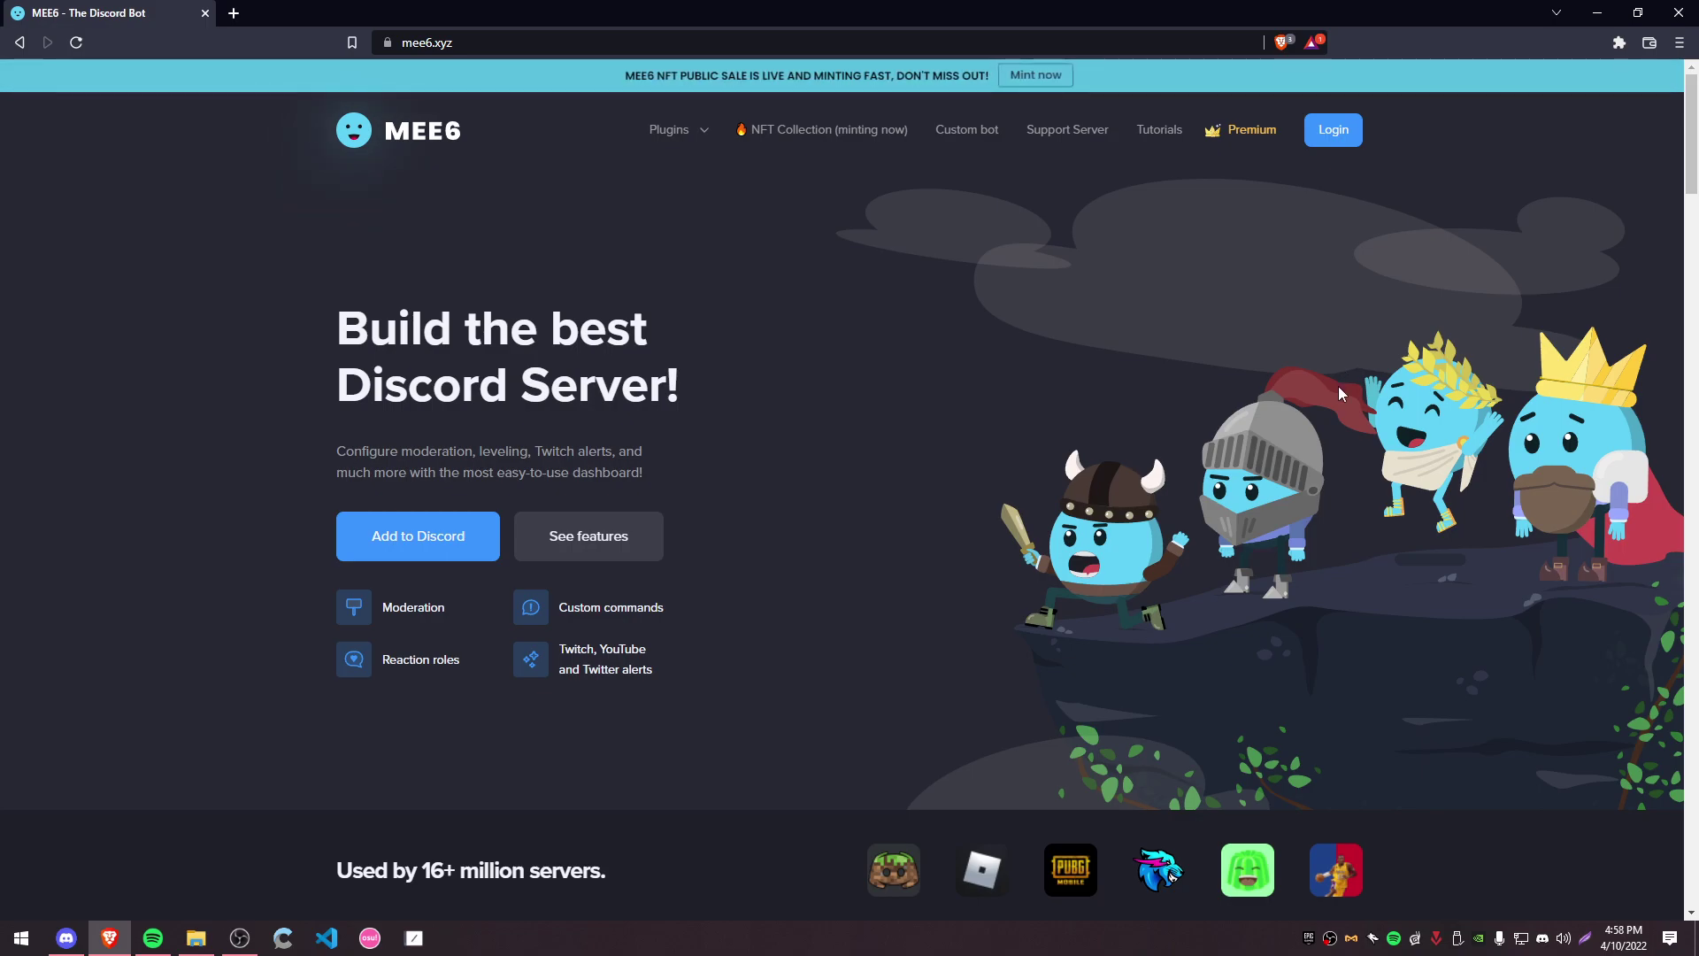
left_click(1597, 12)
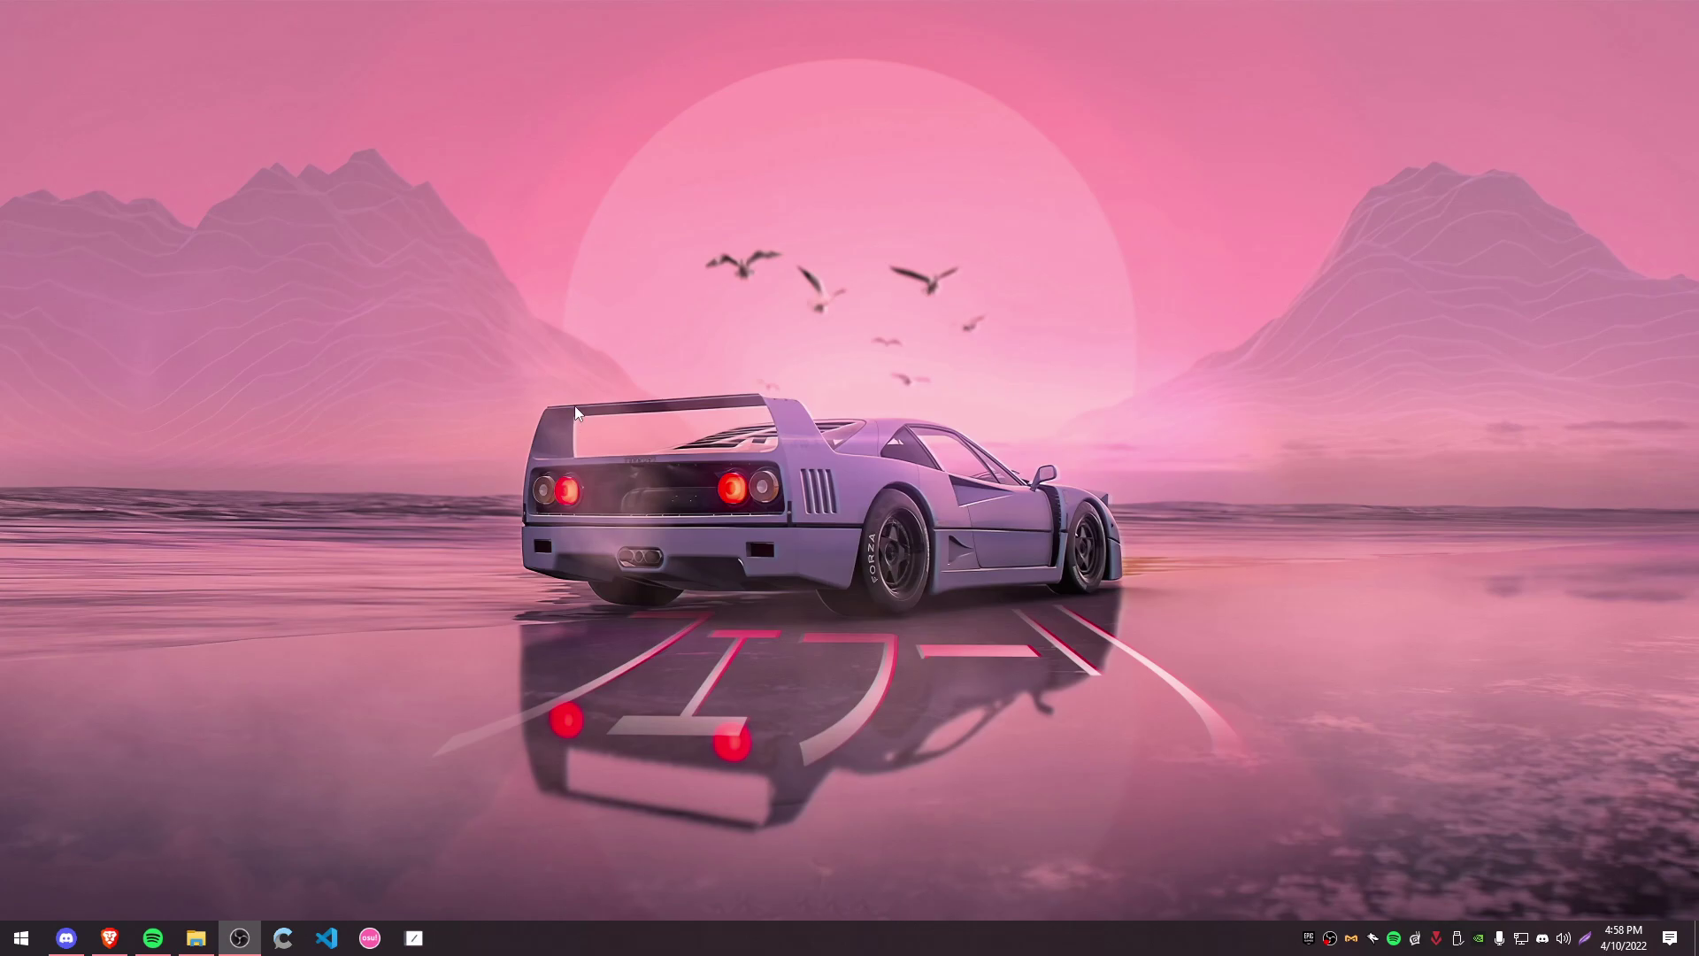
left_click_drag(575, 406, 773, 453)
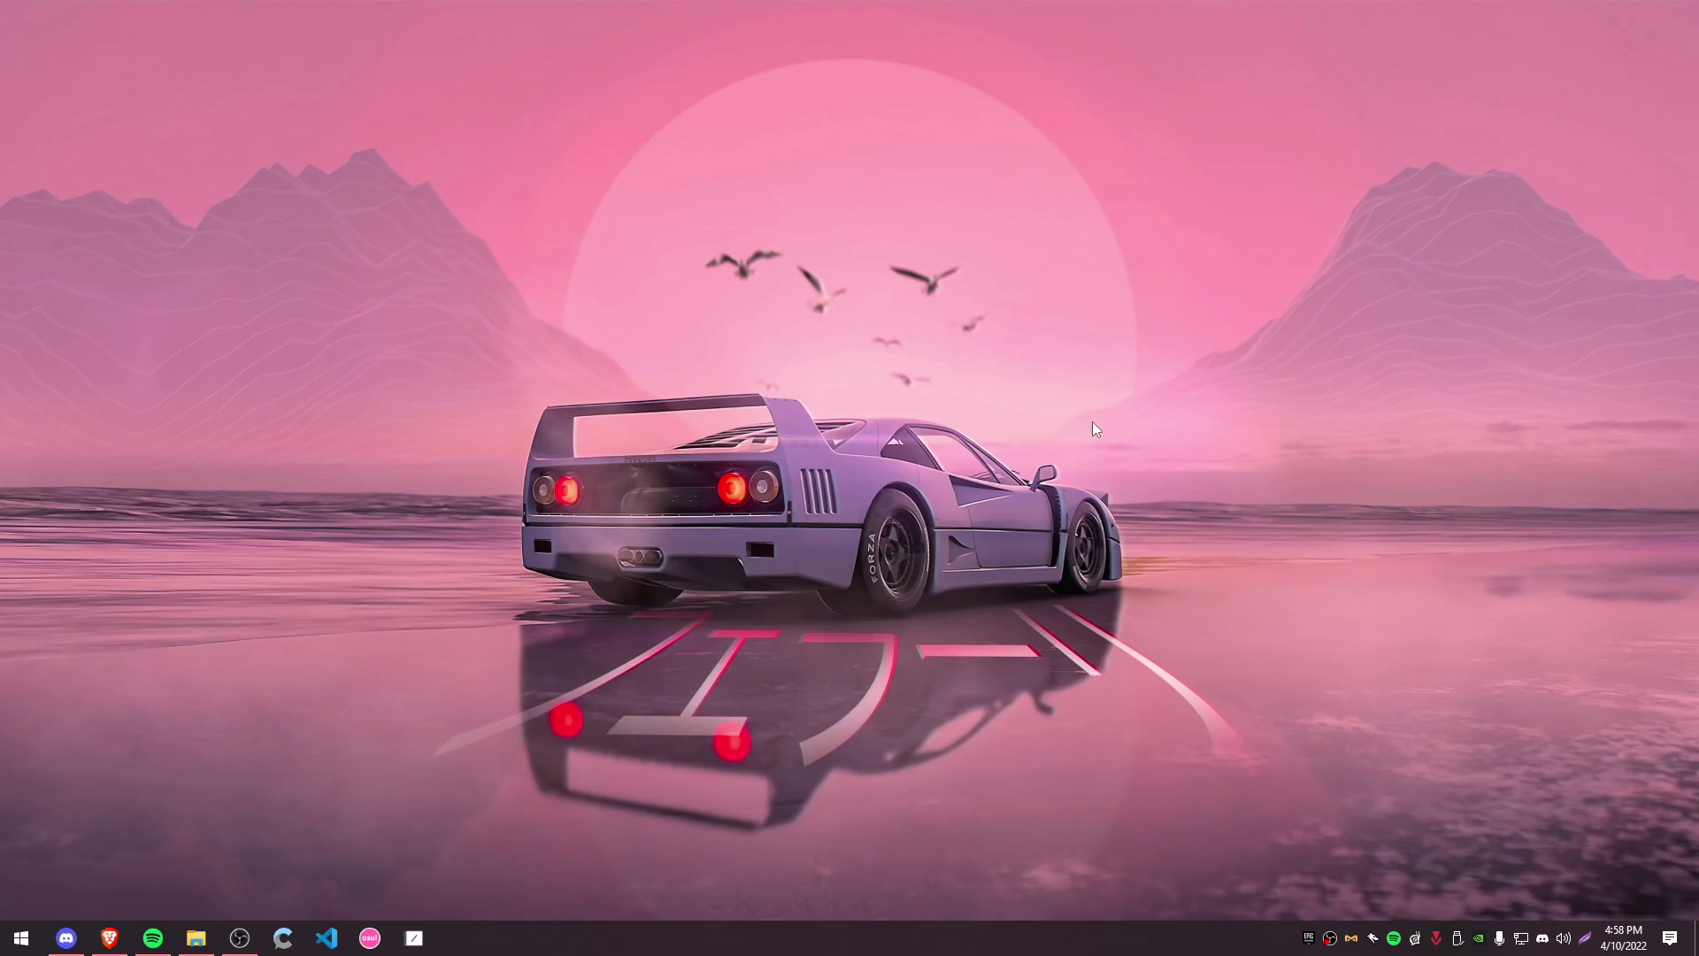